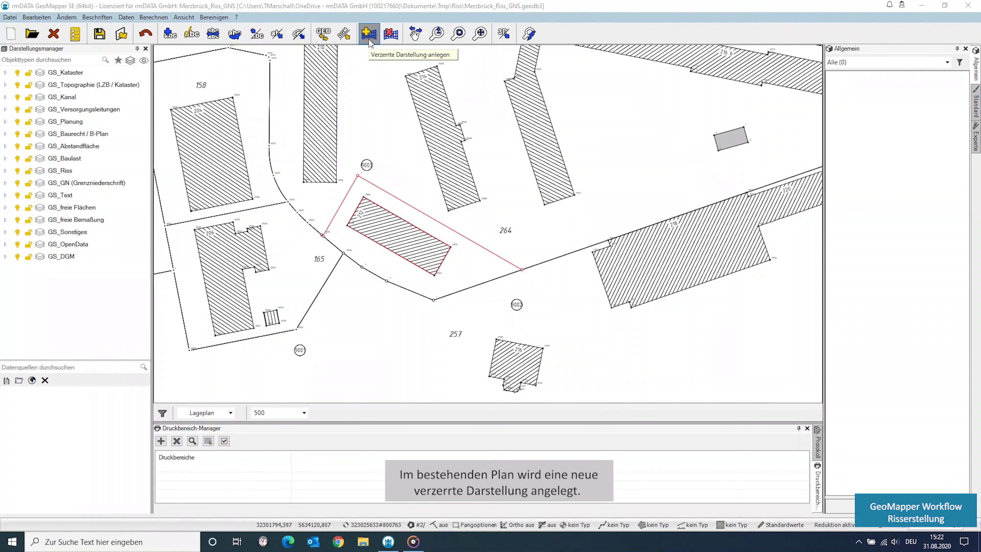
# - Create a new distorted display named FFR1, basing it on the Riss display
pyautogui.click(369, 38)
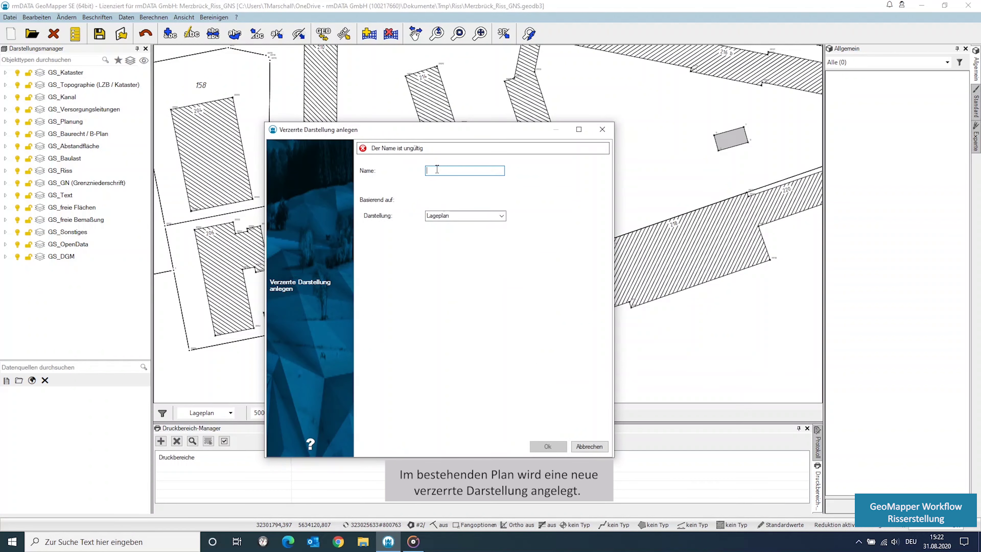
pyautogui.write('FFR')
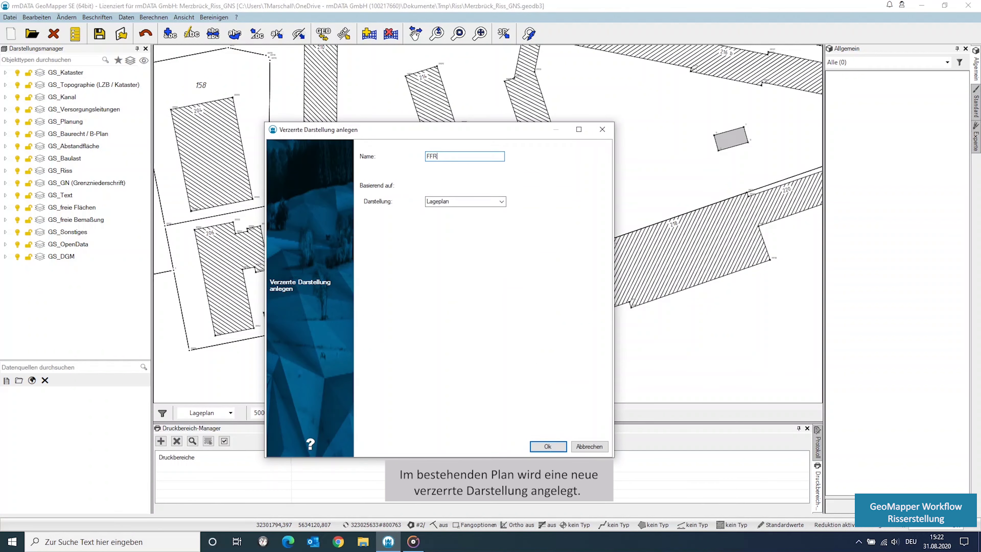
pyautogui.write('1')
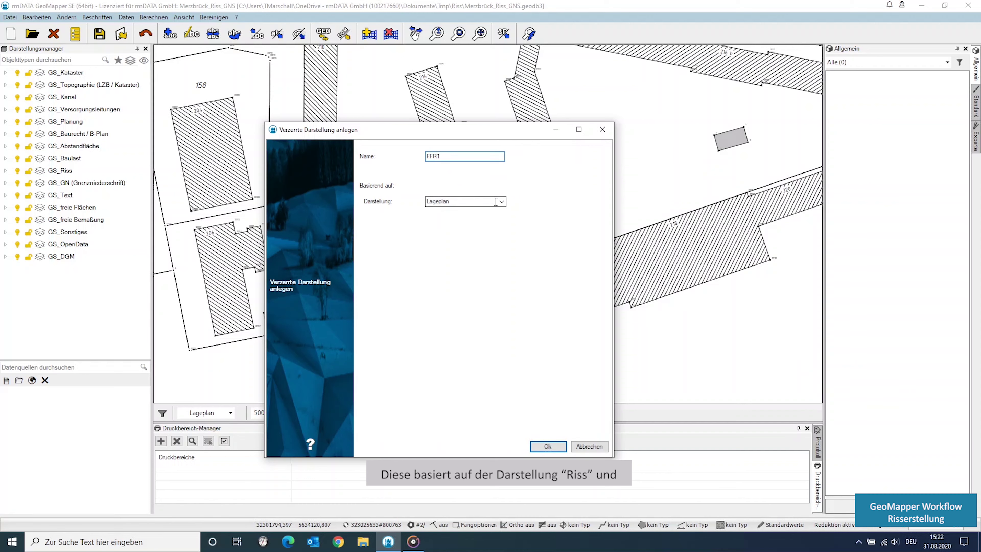
pyautogui.click(502, 202)
pyautogui.click(493, 220)
pyautogui.click(549, 446)
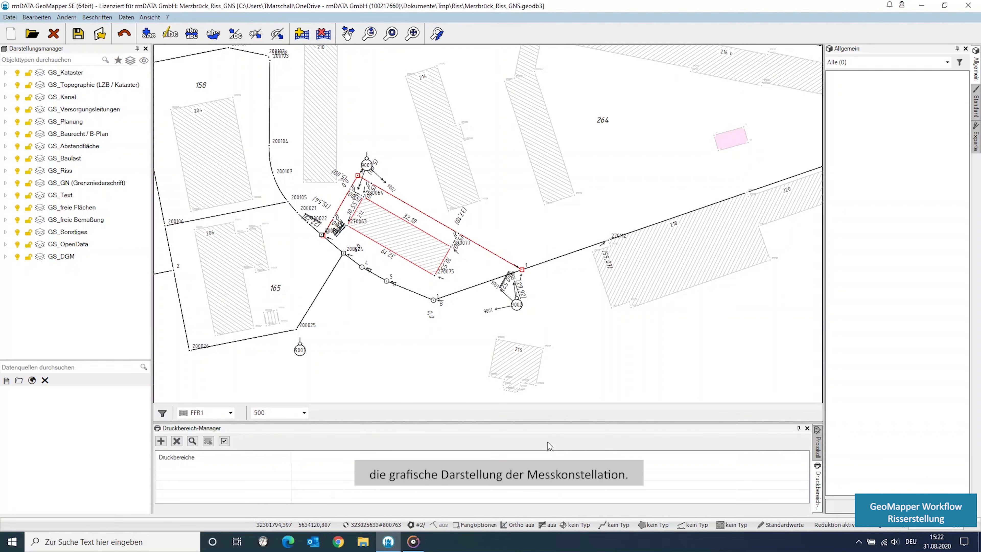
# - Set FFR1 to scale 1:250 and rotate the display by two points to square the building
pyautogui.click(304, 412)
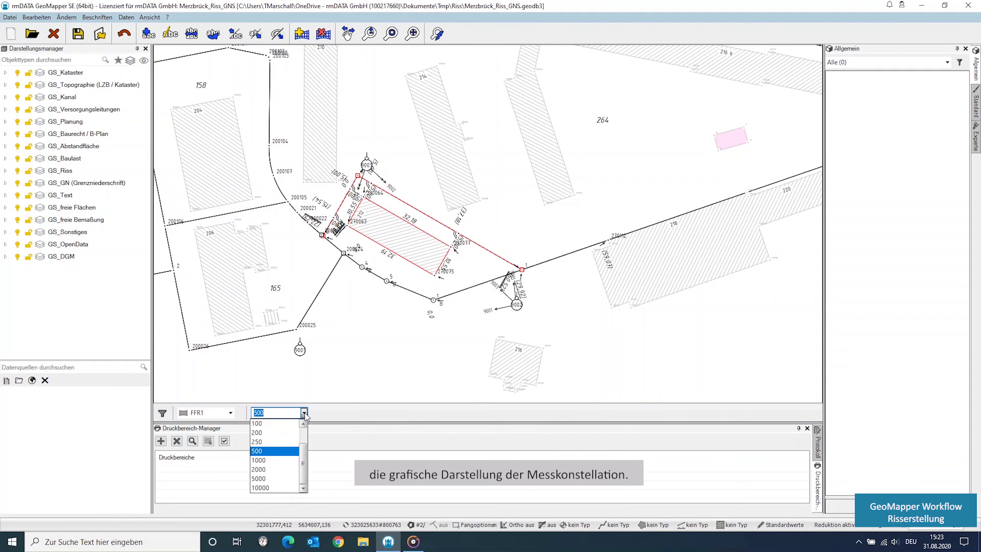
pyautogui.click(285, 442)
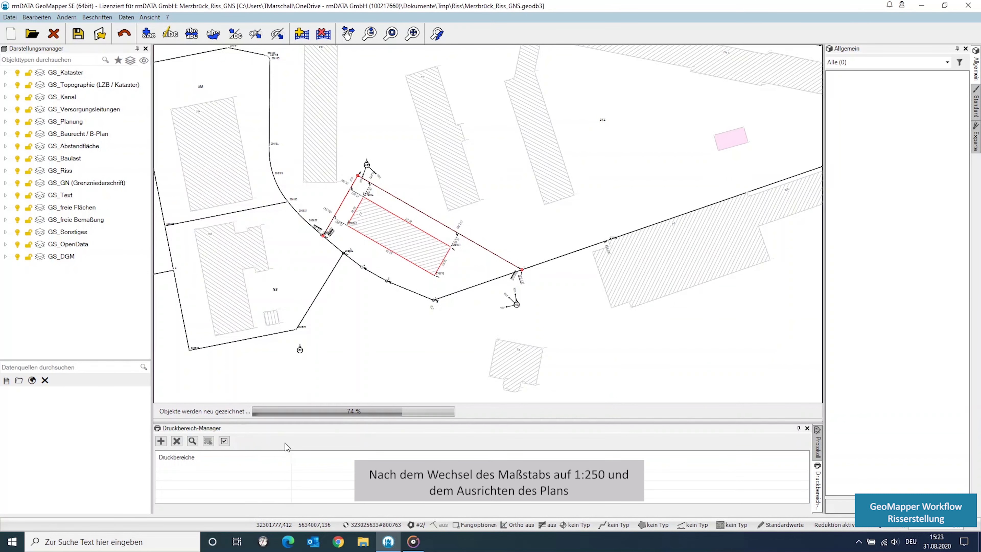
pyautogui.click(149, 17)
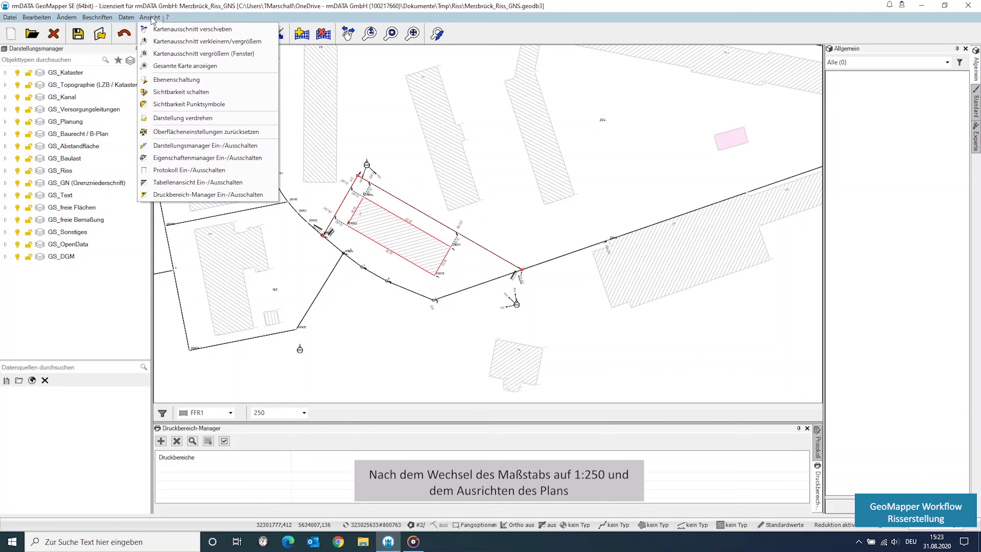
pyautogui.click(176, 118)
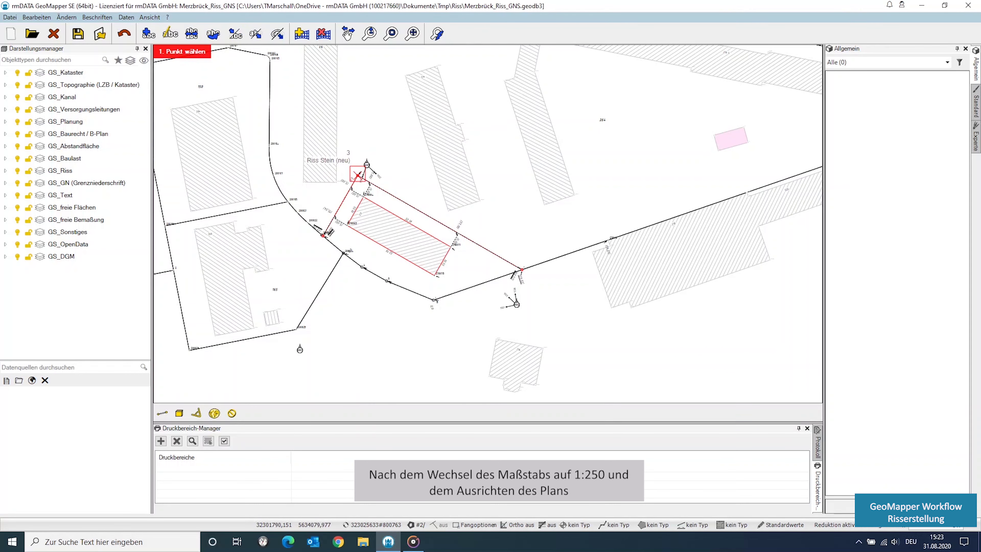
pyautogui.click(358, 175)
pyautogui.click(522, 267)
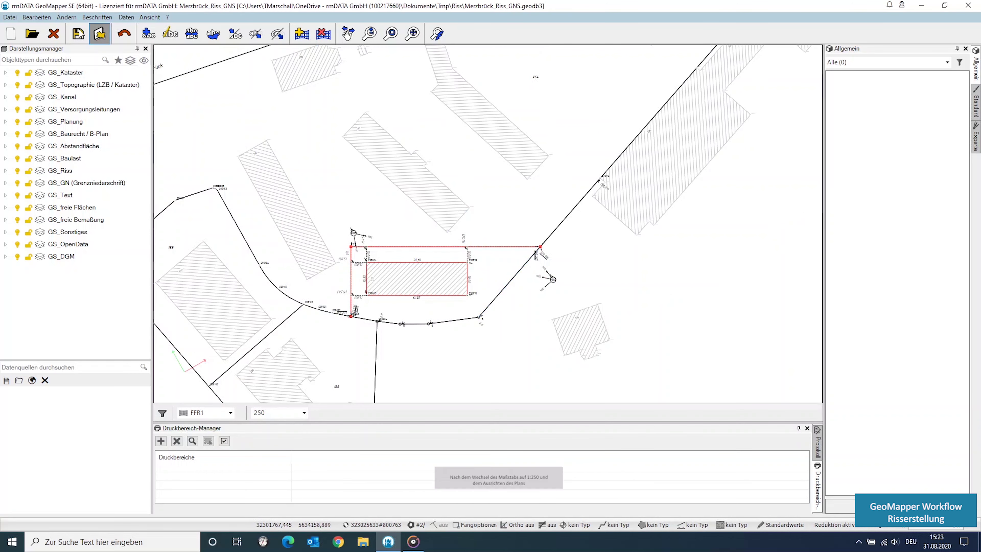
# - Place print area FFR1-Druckbereich2 with the A3-Quer Riss NRW 2018 layout around the building
pyautogui.click(15, 17)
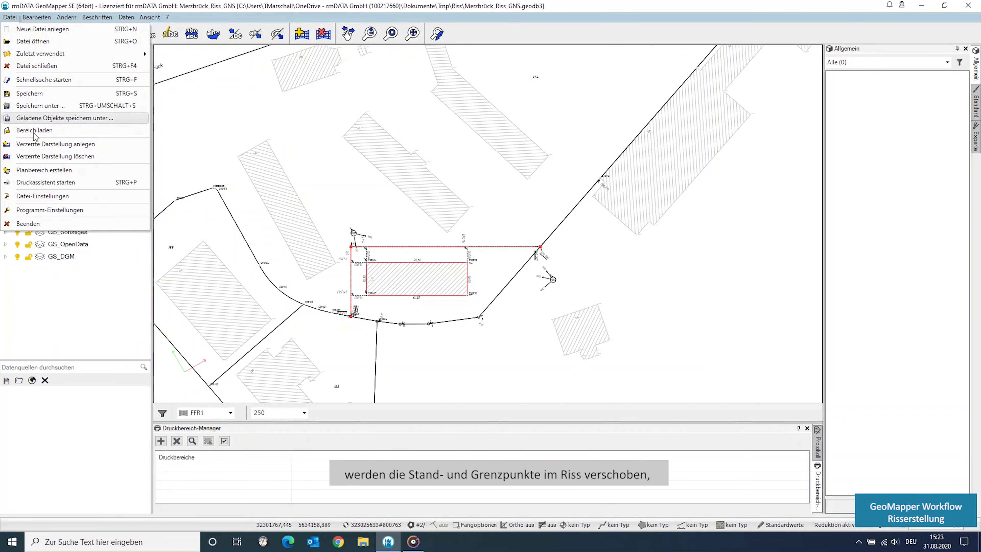
pyautogui.click(36, 170)
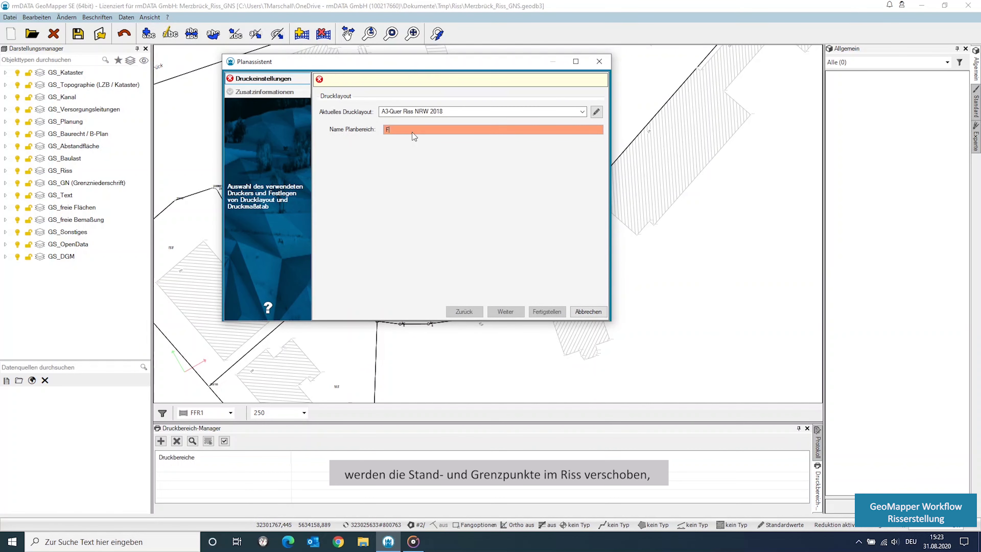
pyautogui.write('FR2')
pyautogui.press('Return')
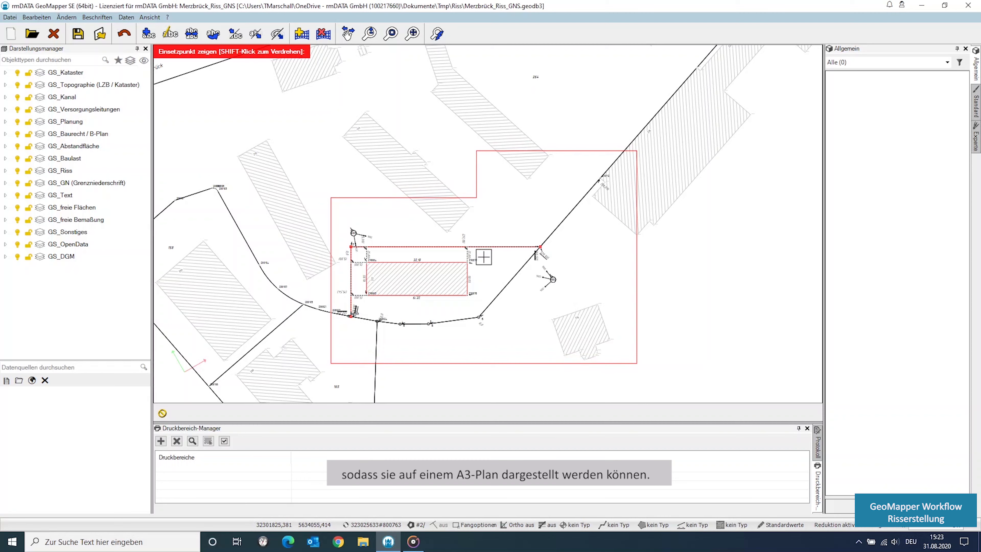
pyautogui.click(484, 257)
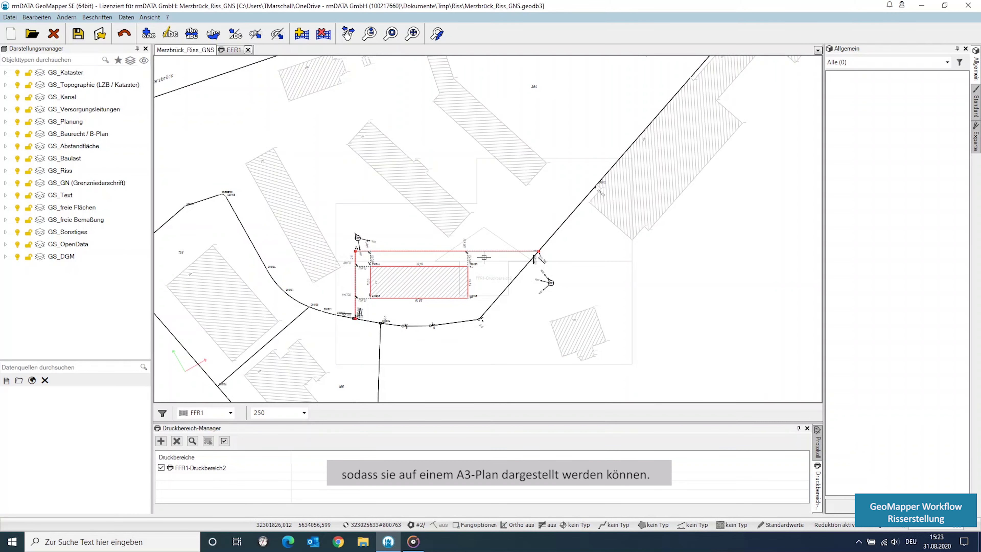
pyautogui.moveTo(445, 344); pyautogui.dragTo(440, 264, button='middle')
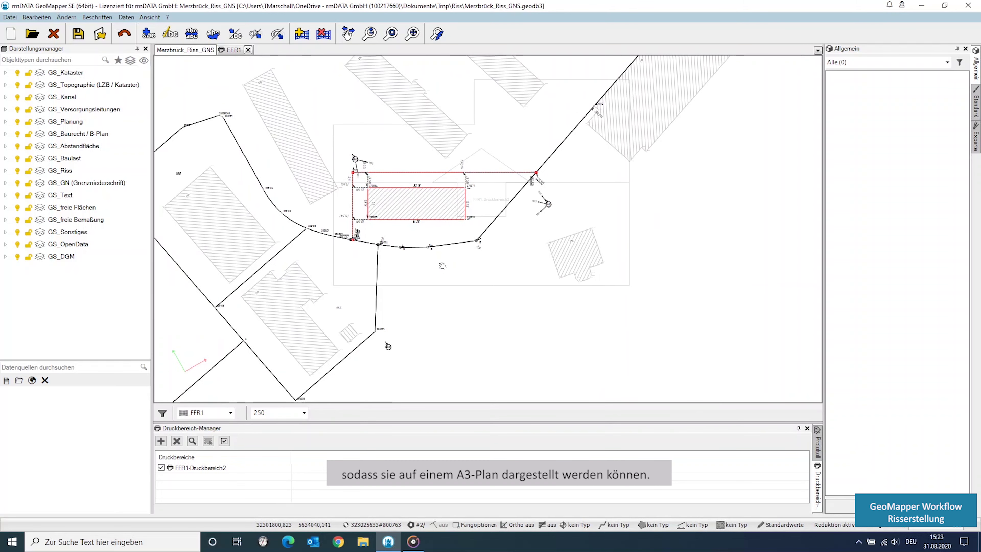
pyautogui.scroll(1, 410, 326)
pyautogui.scroll(1, 405, 333)
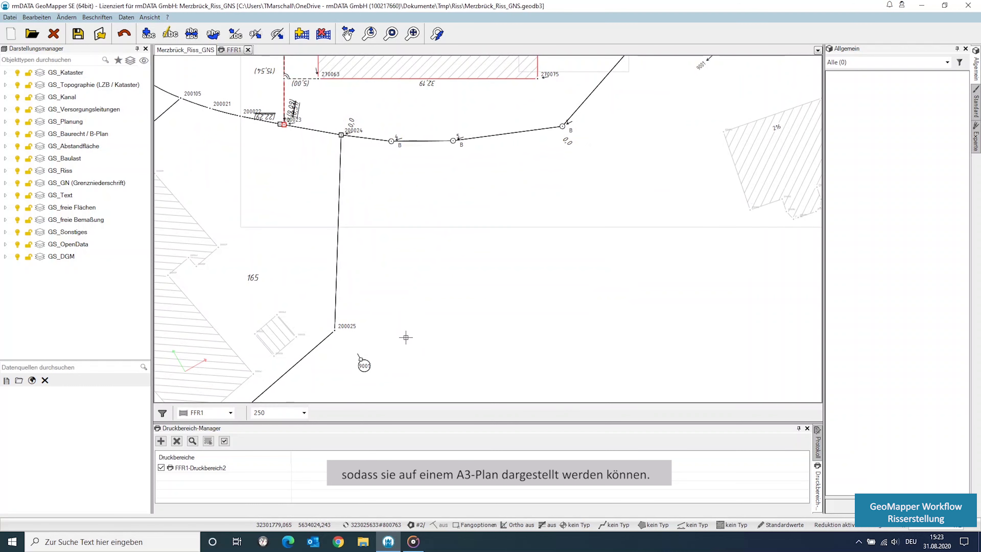
# - Move point 200025 and its station symbol up to just below point 200024
pyautogui.click(44, 19)
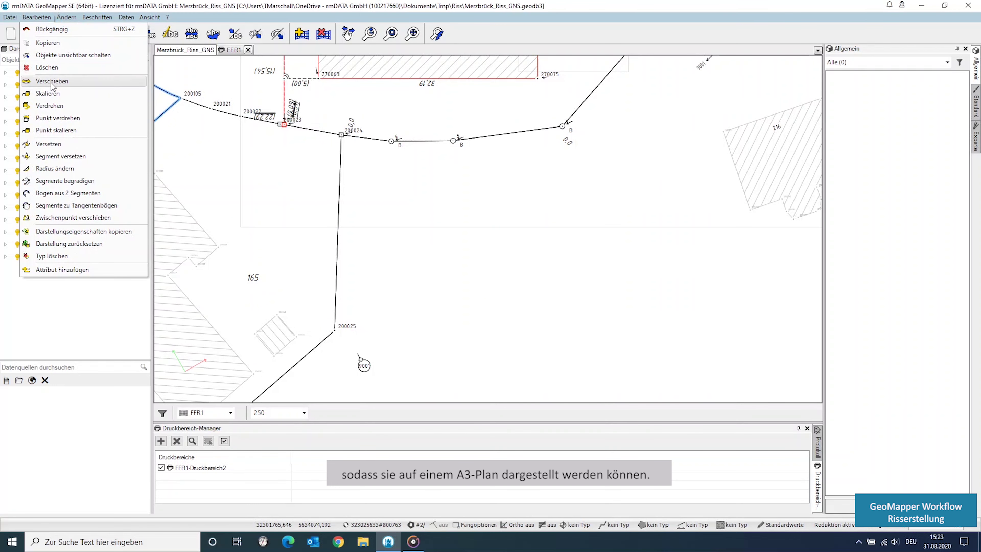
pyautogui.click(53, 82)
pyautogui.click(363, 361)
pyautogui.click(359, 202)
pyautogui.rightClick(352, 305)
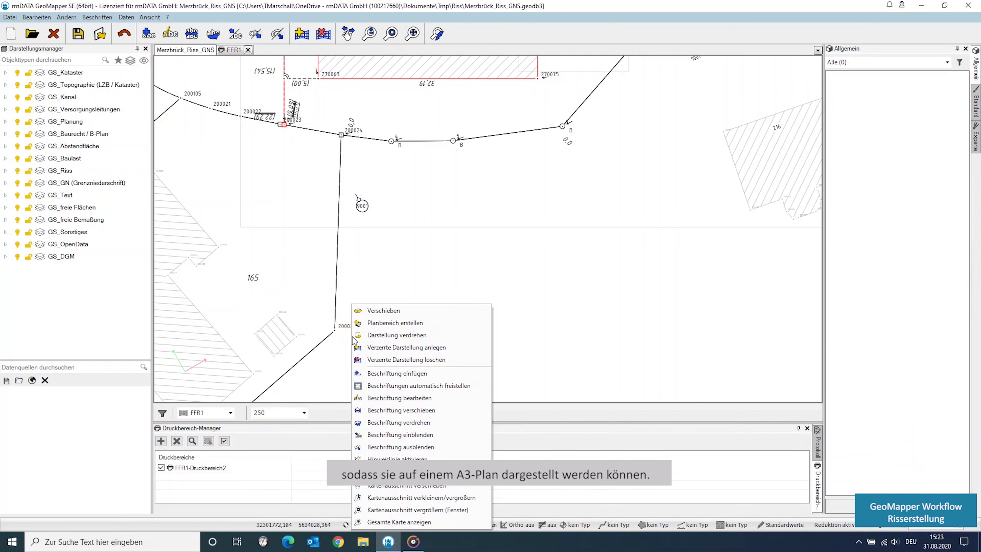
pyautogui.click(376, 311)
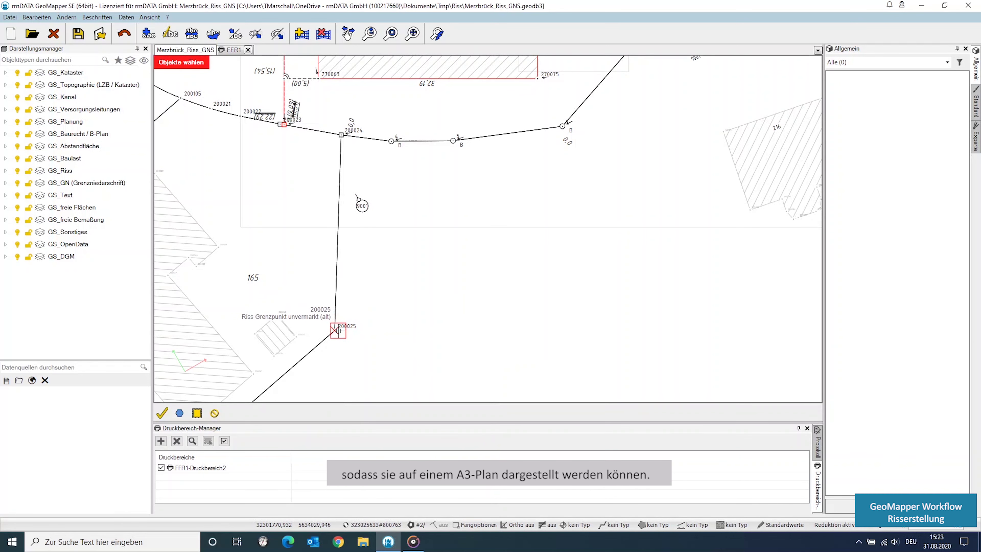
pyautogui.click(339, 282)
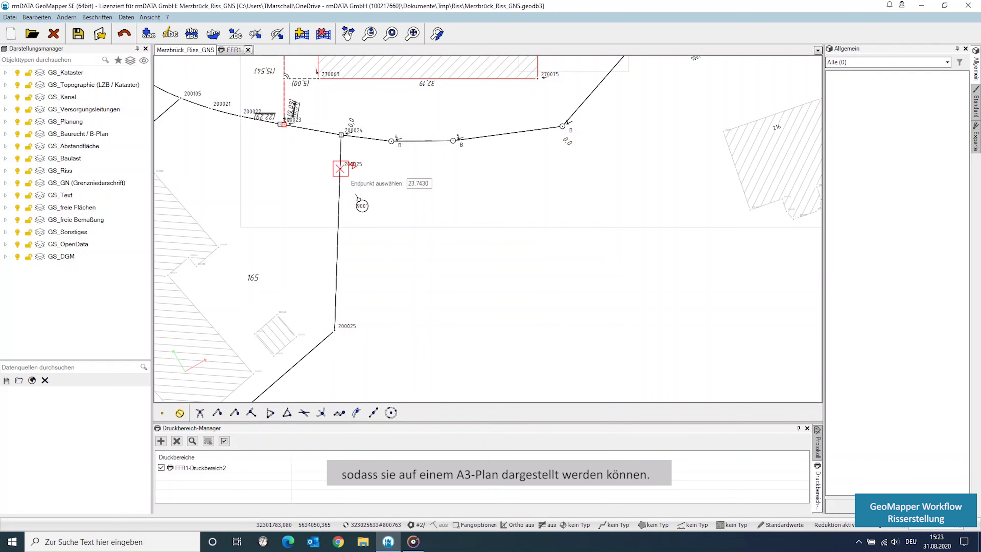
pyautogui.click(340, 168)
# - Pan toward the print area's north-east corner, zoom out and clear the selection
pyautogui.moveTo(566, 194); pyautogui.dragTo(514, 247, button='middle')
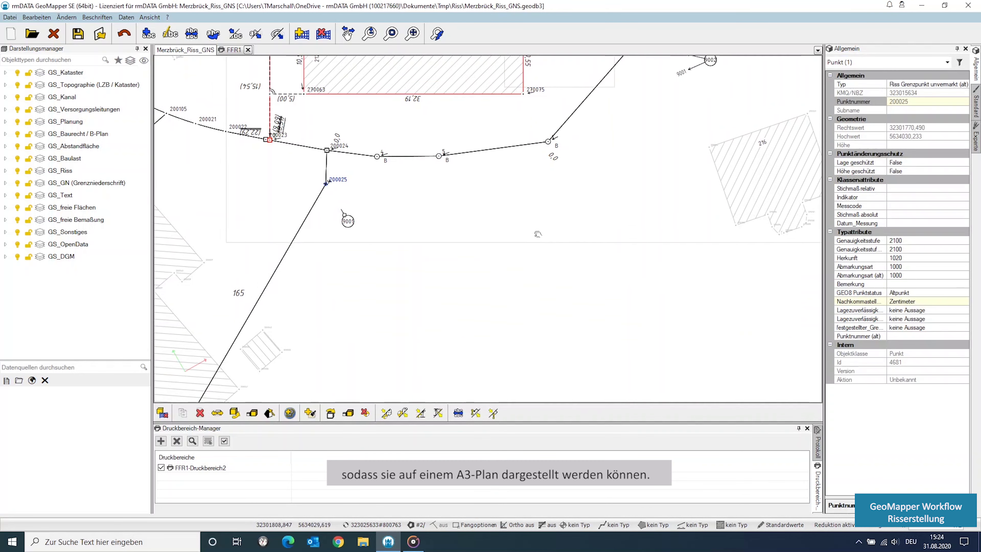
pyautogui.moveTo(618, 127); pyautogui.dragTo(564, 181, button='middle')
pyautogui.moveTo(639, 128); pyautogui.dragTo(579, 196, button='middle')
pyautogui.scroll(-2, 460, 322)
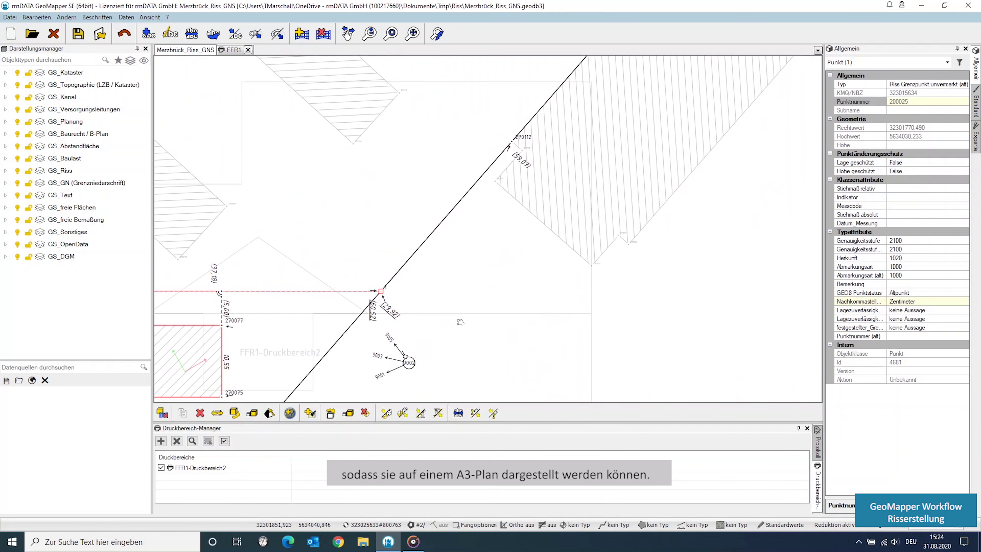
pyautogui.scroll(-1, 448, 328)
pyautogui.scroll(-1, 449, 328)
pyautogui.scroll(-1, 449, 330)
pyautogui.press('Escape')
pyautogui.click(36, 18)
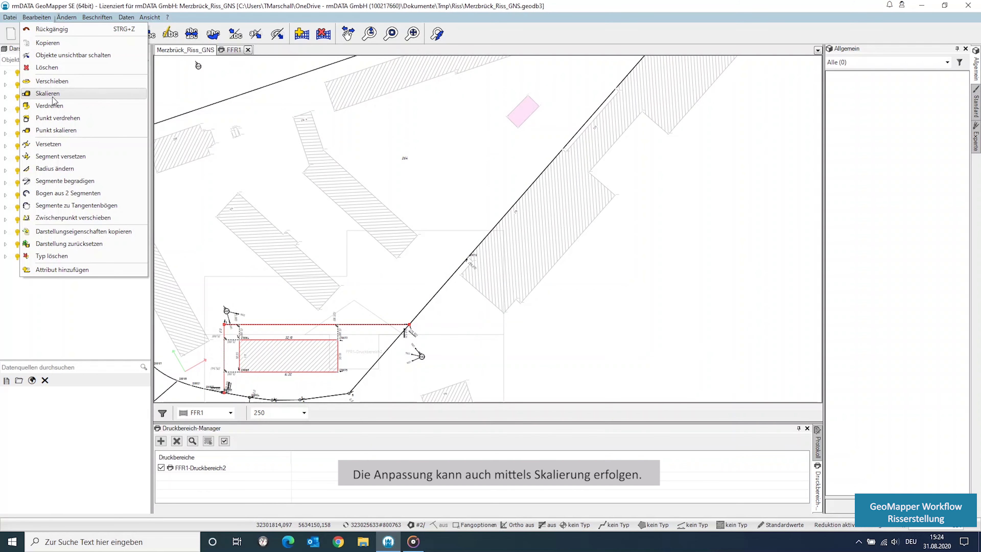
# - Select the north-east building polygon and the boundary-point object for scaling
pyautogui.click(52, 96)
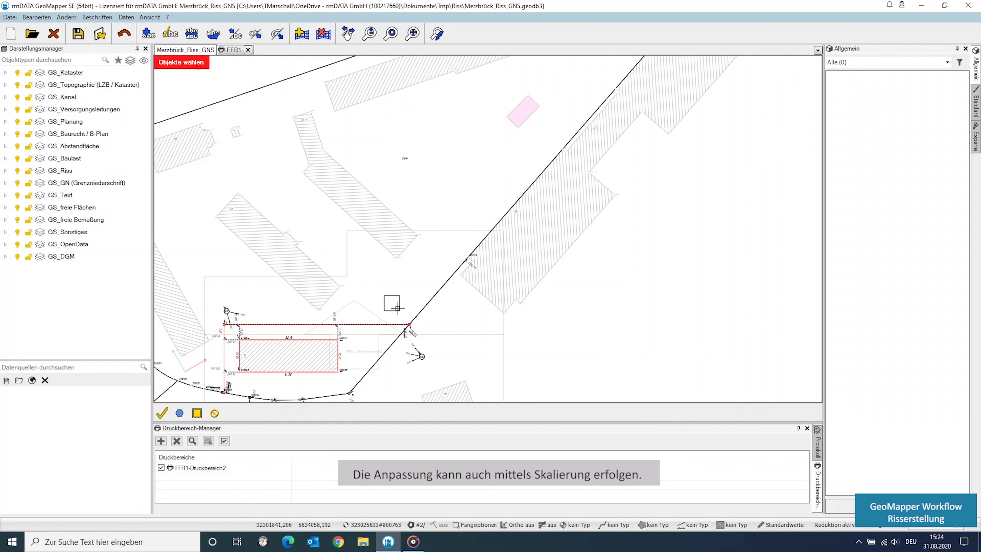
pyautogui.click(406, 327)
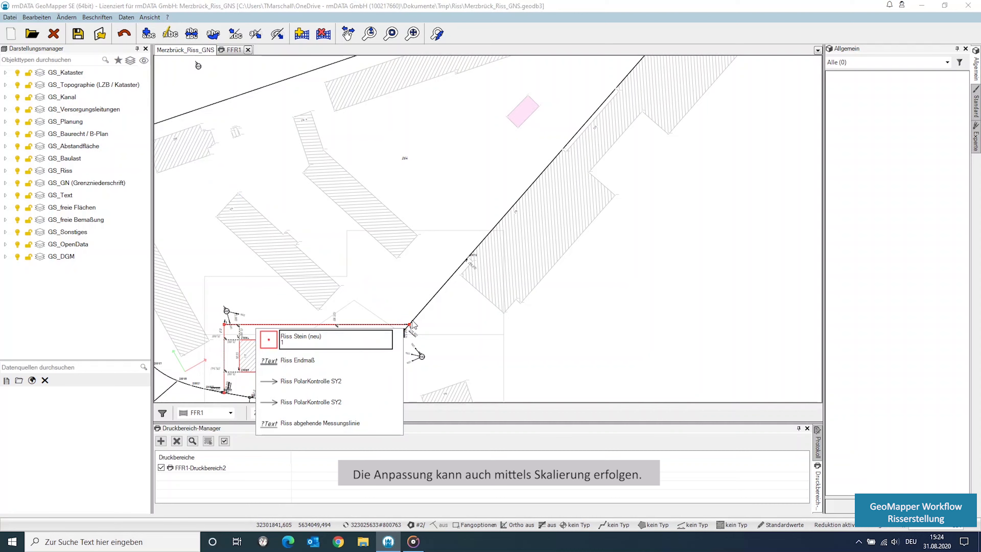
pyautogui.click(470, 258)
pyautogui.press('Down')
pyautogui.press('Down')
pyautogui.press('Down')
pyautogui.press('Return')
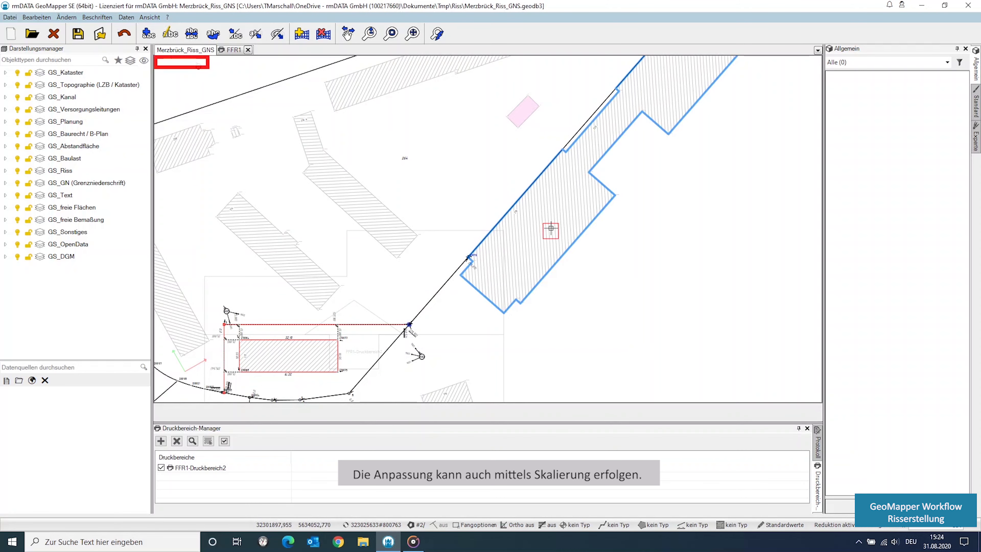
pyautogui.scroll(-1, 556, 227)
pyautogui.scroll(-1, 587, 216)
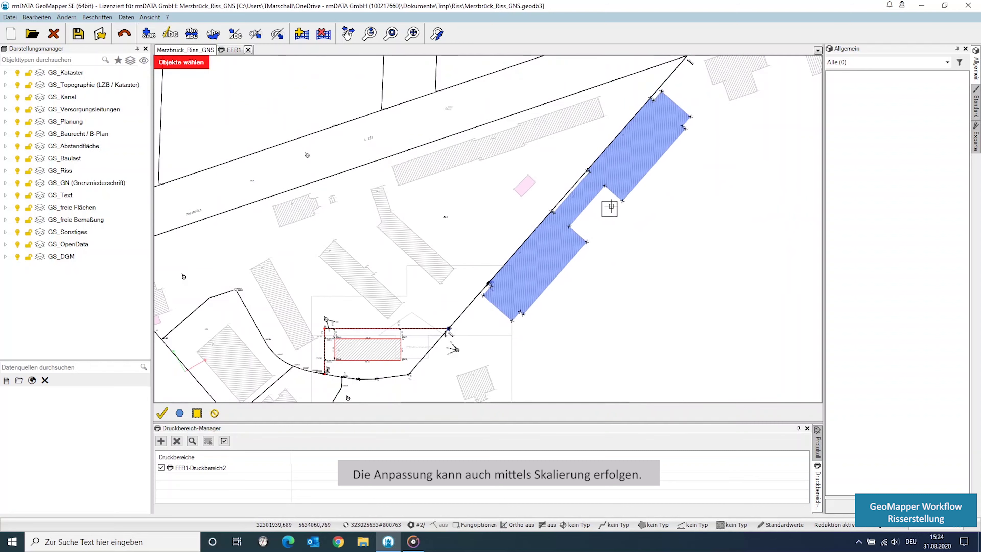
pyautogui.scroll(-1, 618, 193)
pyautogui.click(666, 96)
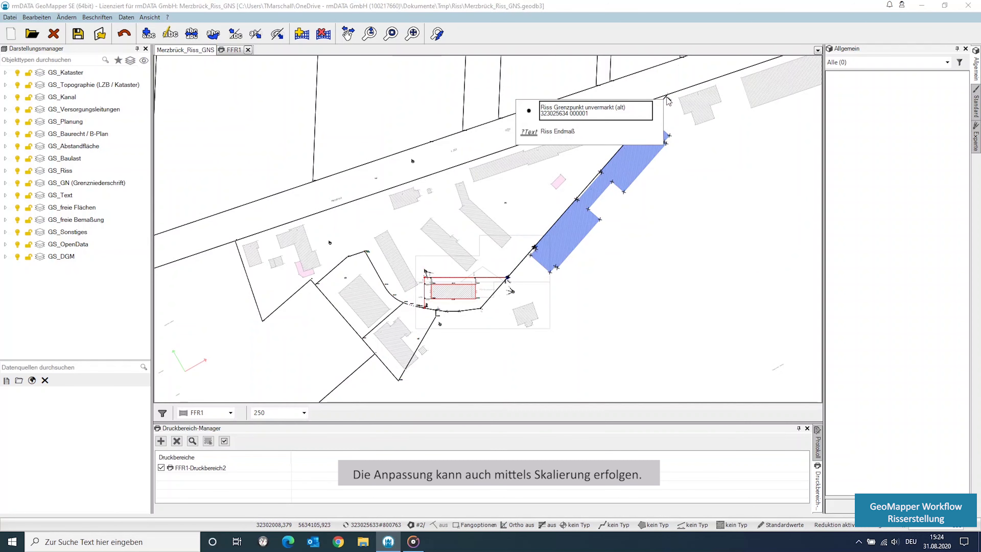
pyautogui.click(622, 117)
# - Stretch the building from its boundary corner along the boundary line
pyautogui.scroll(2, 516, 280)
pyautogui.scroll(2, 518, 274)
pyautogui.rightClick(527, 265)
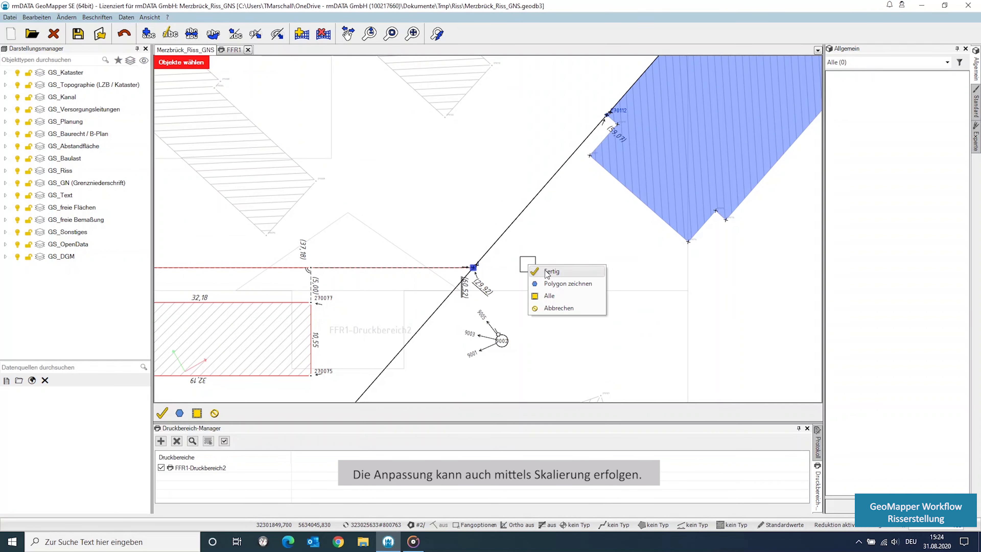
pyautogui.click(552, 271)
pyautogui.click(473, 267)
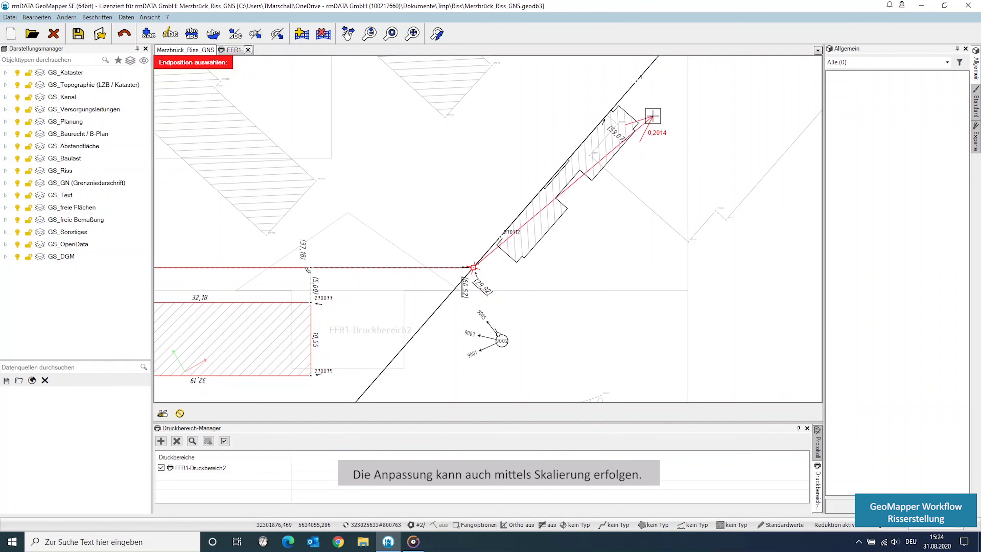
pyautogui.click(661, 112)
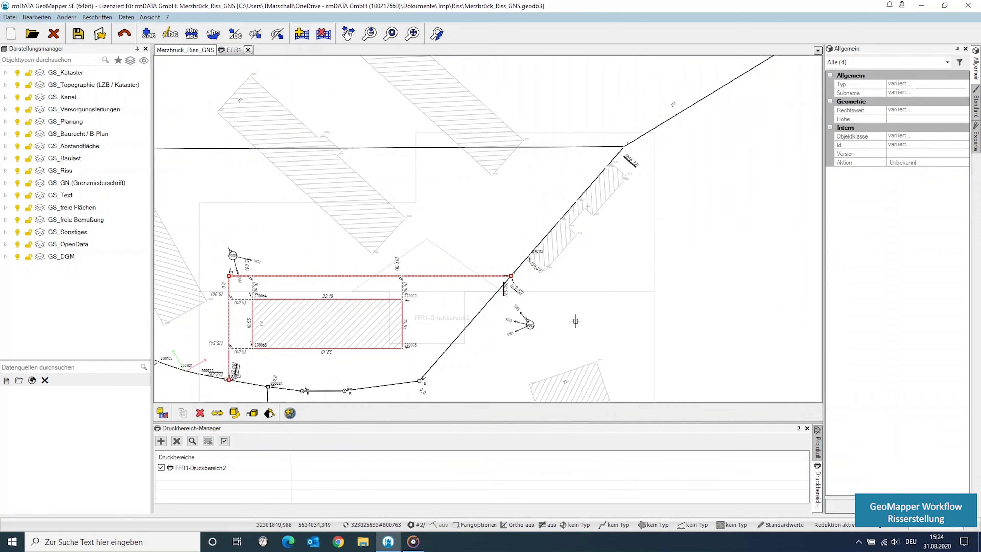
# - Move labels 200022 and 200023 clear of the lines, placing 200023 below its point
pyautogui.click(193, 33)
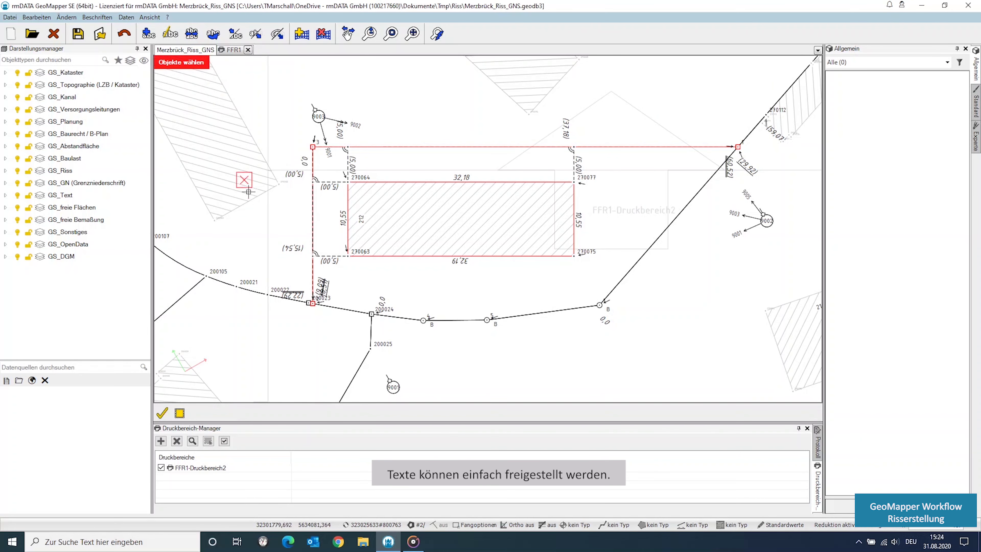
pyautogui.click(265, 289)
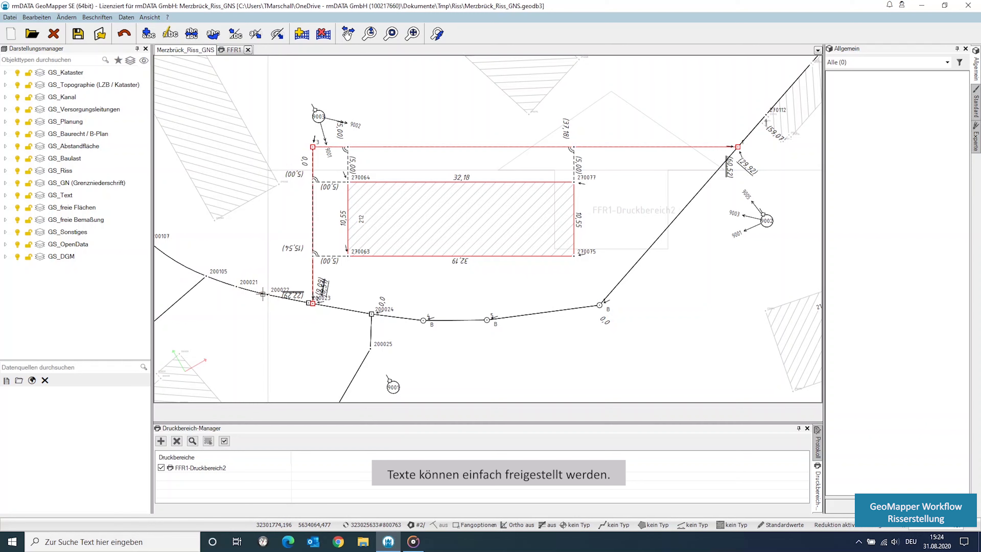
pyautogui.click(266, 294)
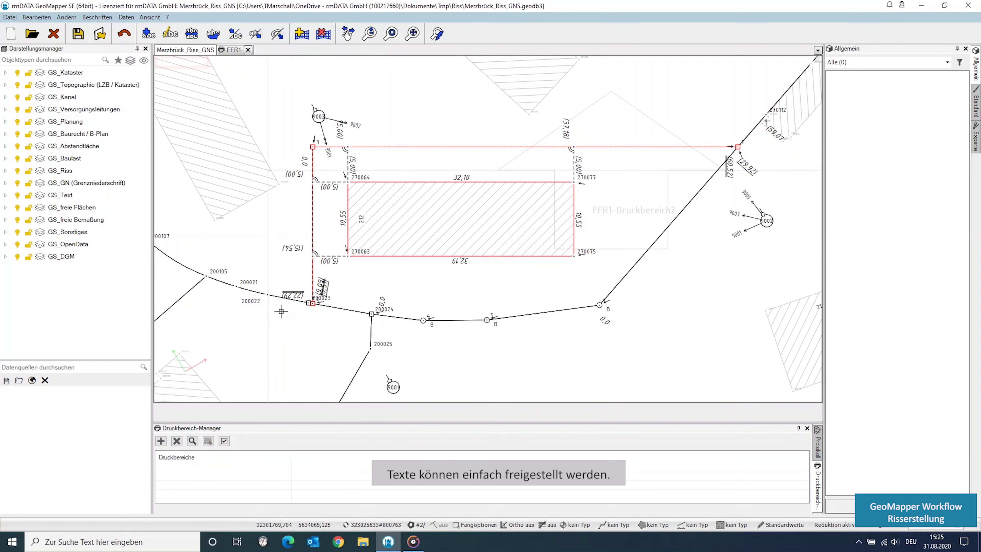
pyautogui.click(321, 298)
pyautogui.click(293, 311)
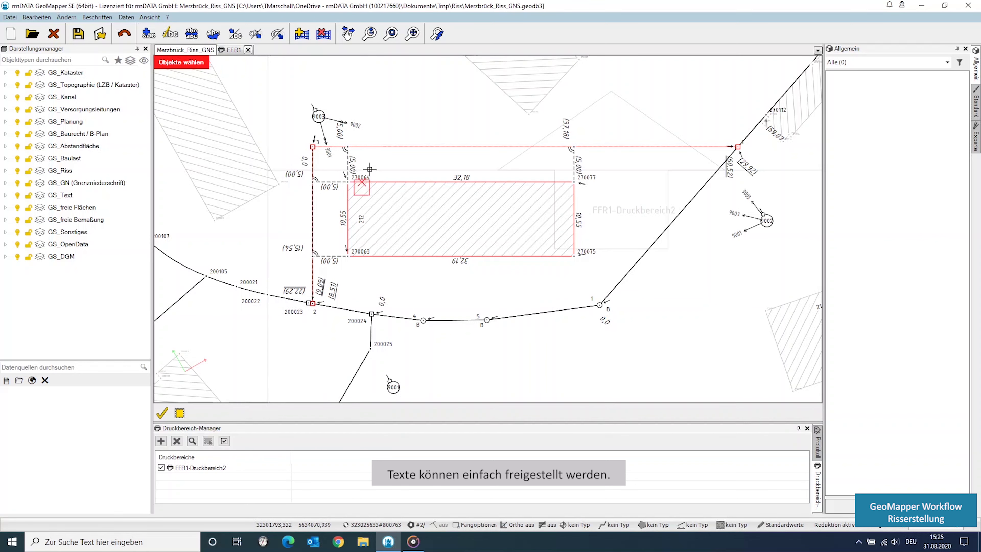
pyautogui.click(414, 127)
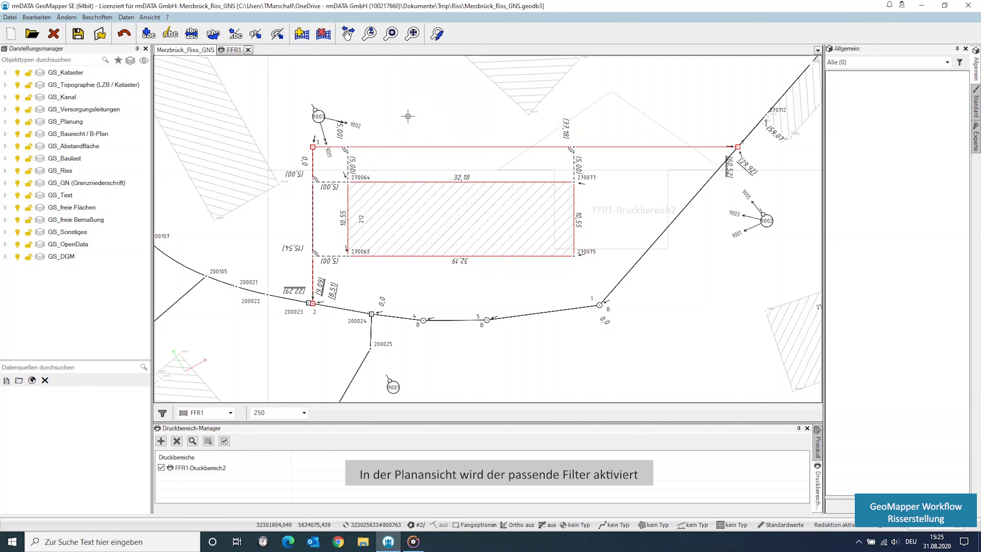
# - Enable the GS_Riss filter on the FFR1 layout sheet and return to the Merzbrück_Riss_GNS map
pyautogui.click(227, 51)
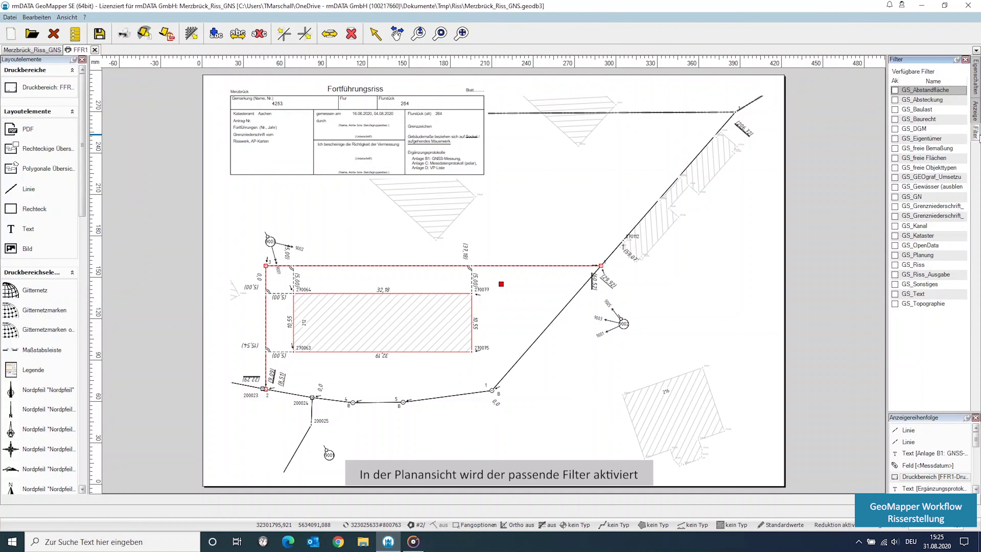
pyautogui.click(895, 266)
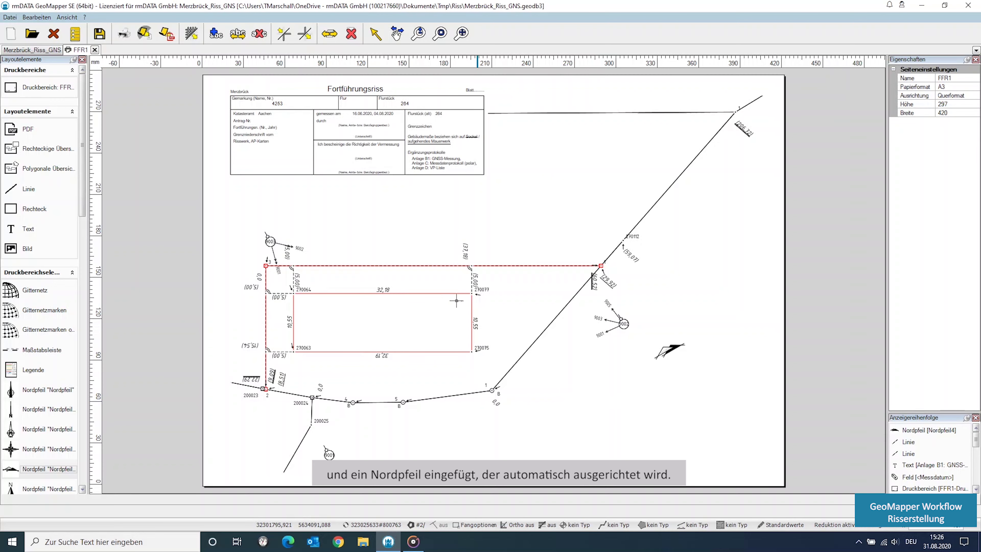
pyautogui.click(32, 53)
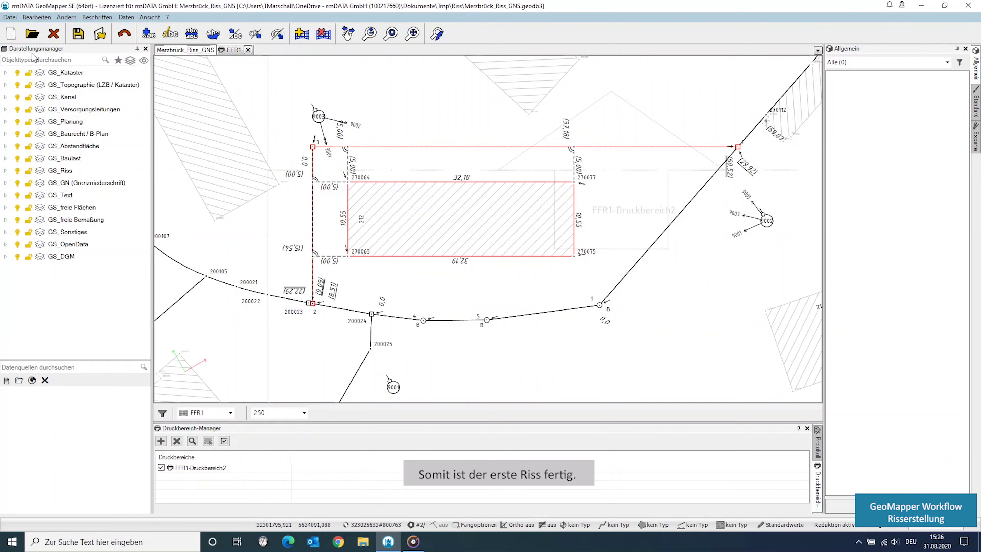
# - Create the distorted display FFR2 based on Riss
pyautogui.click(302, 34)
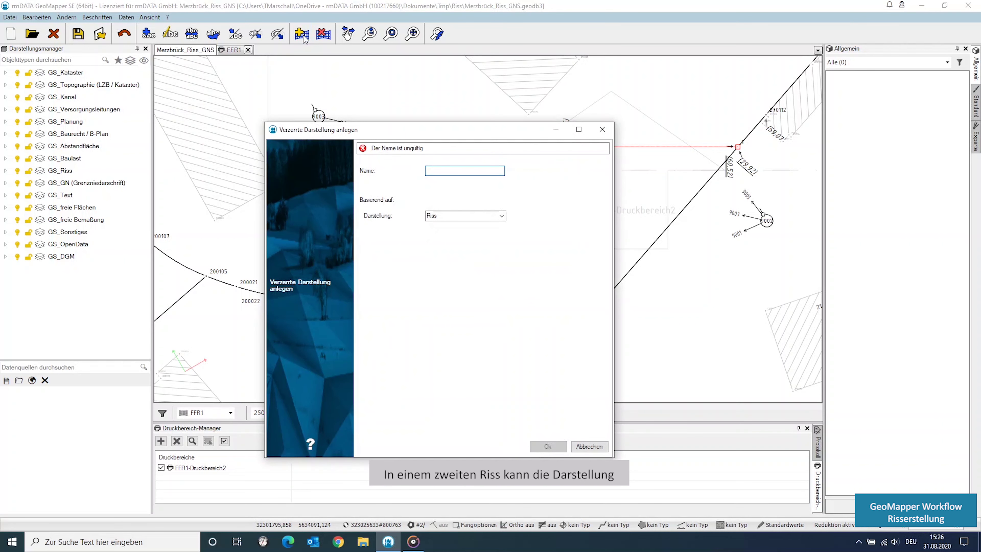
pyautogui.write('FFR2')
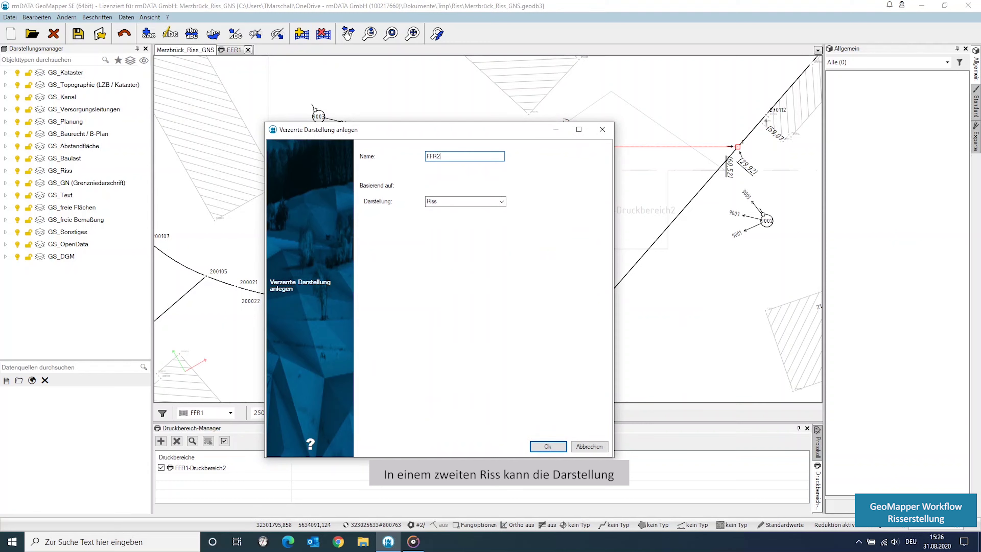
pyautogui.click(557, 446)
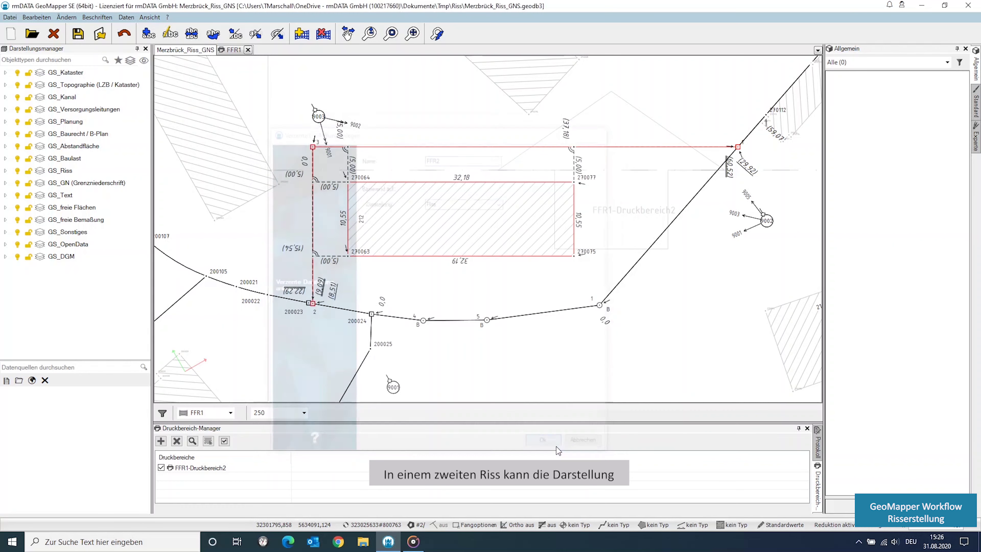
# - Set the FFR2 display scale to 1:250
pyautogui.click(304, 413)
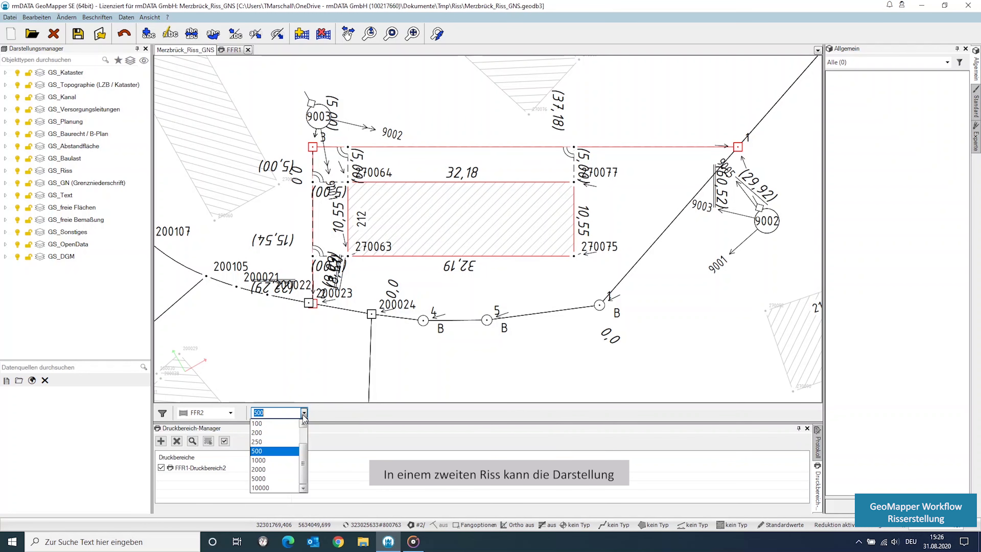
pyautogui.click(274, 441)
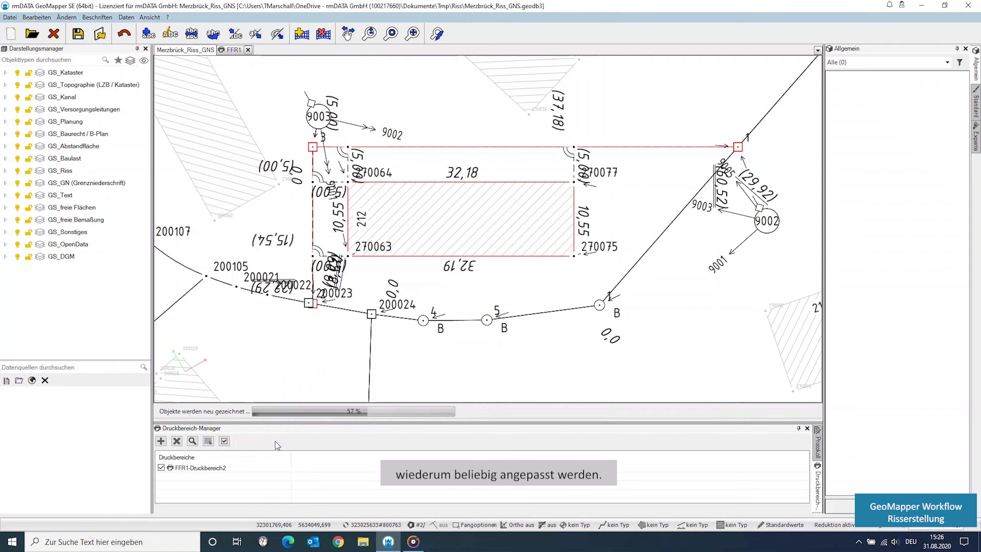
pyautogui.click(66, 17)
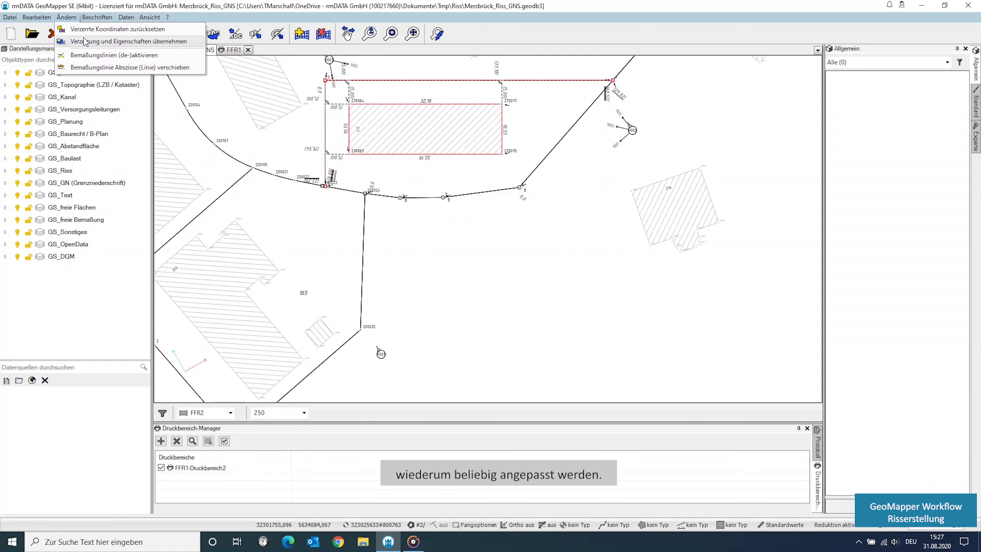
# - Copy FFR1's distortion and properties onto standpoint 9001
pyautogui.click(85, 42)
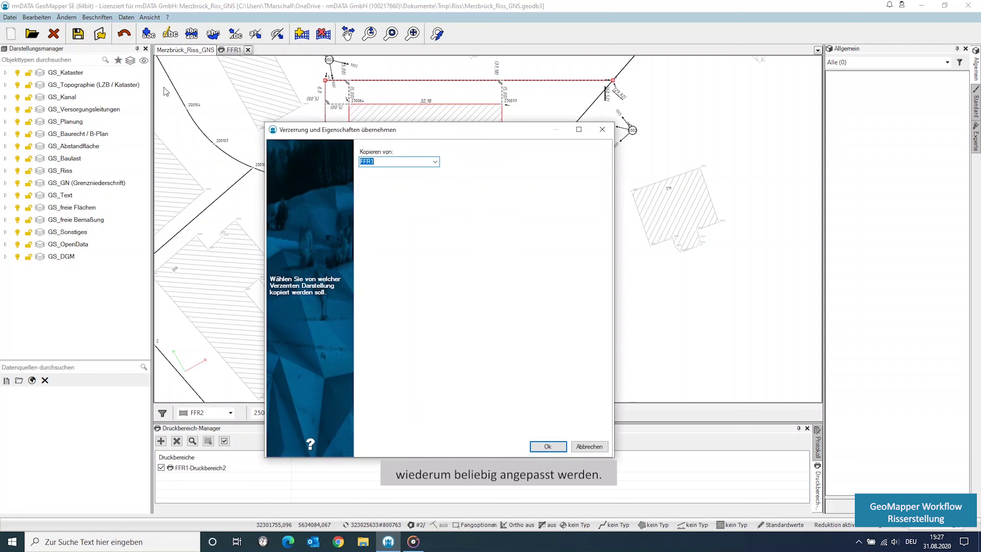
pyautogui.click(557, 447)
pyautogui.click(387, 360)
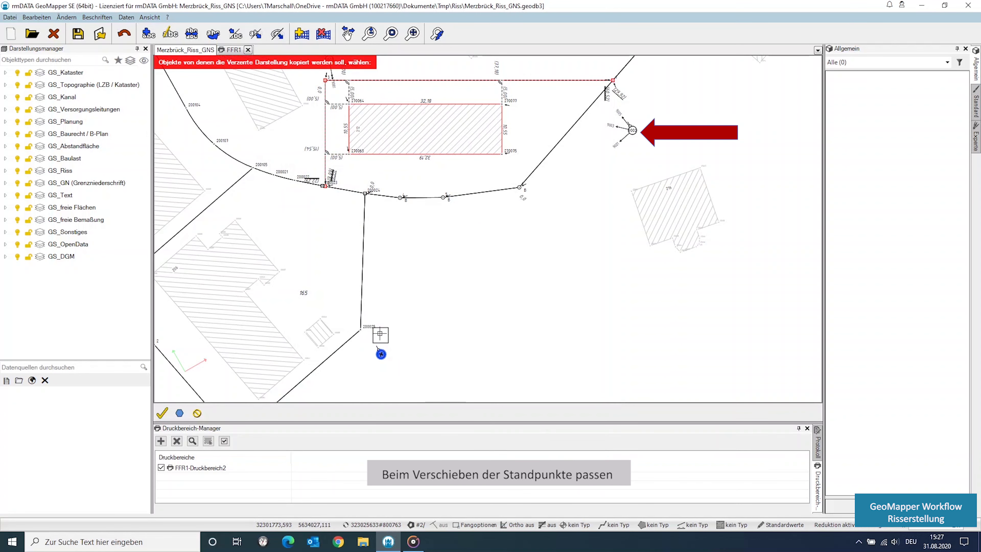
pyautogui.click(376, 327)
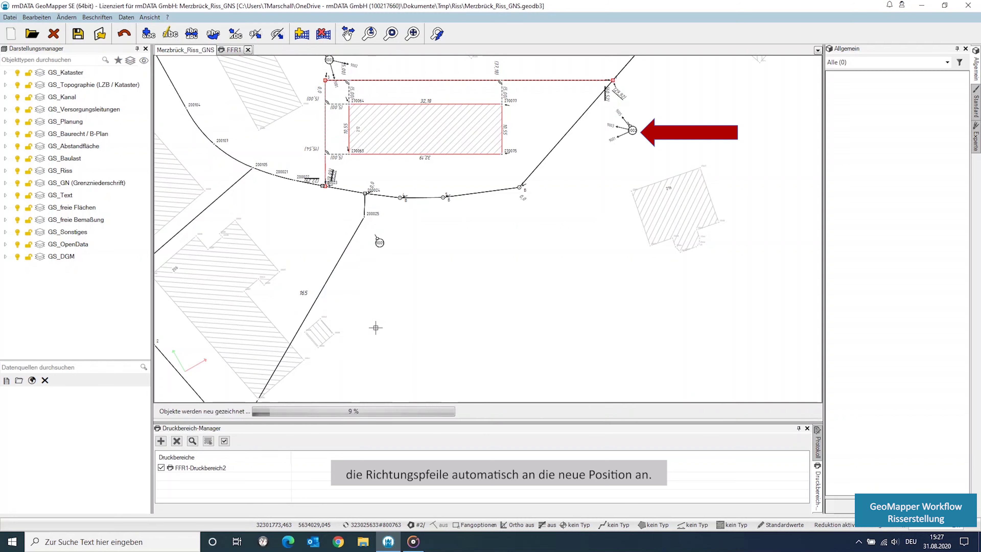
# - Repeat the copy from FFR1, fencing the survey objects with a selection polygon
pyautogui.rightClick(522, 254)
pyautogui.click(541, 262)
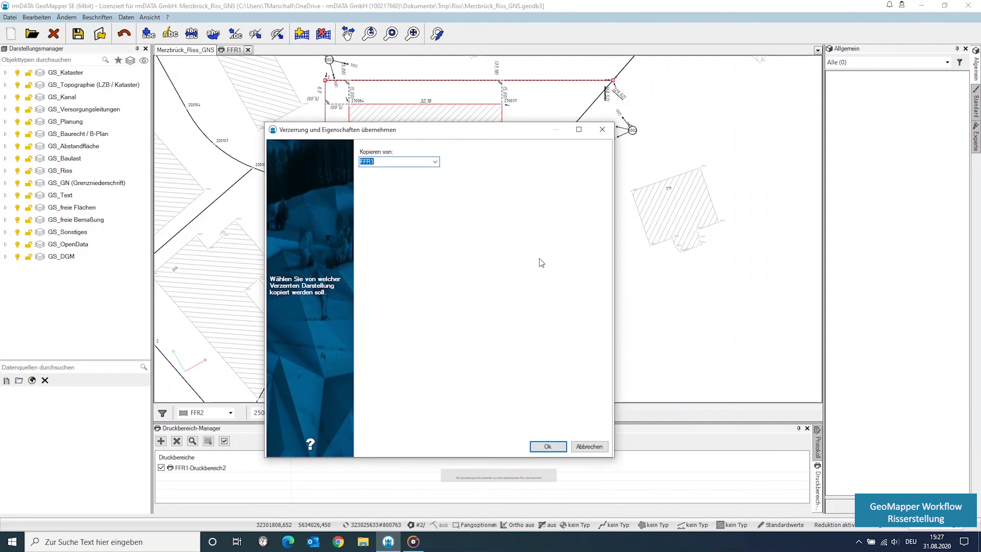
pyautogui.click(530, 446)
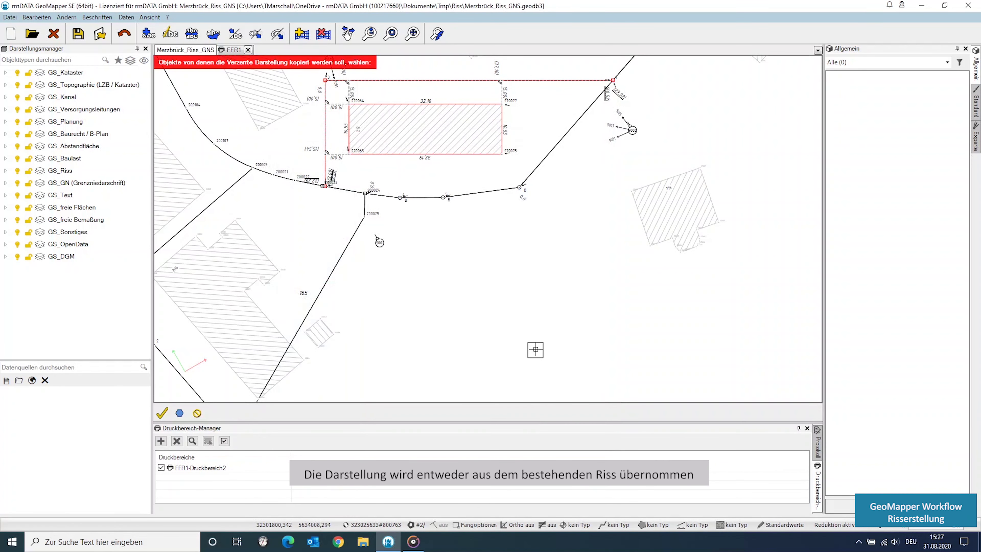
pyautogui.rightClick(535, 349)
pyautogui.click(557, 366)
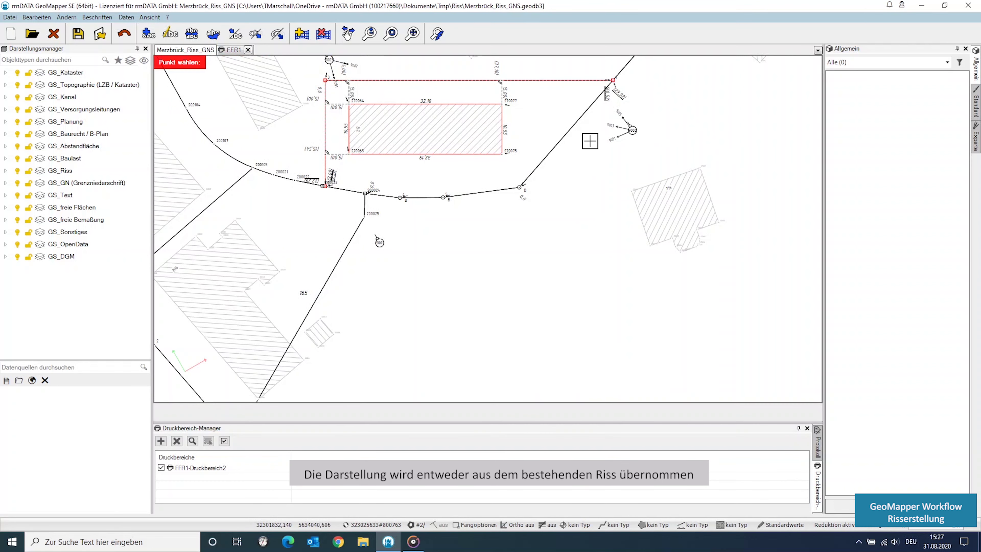
pyautogui.moveTo(589, 143); pyautogui.dragTo(506, 342, button='middle')
pyautogui.click(486, 298)
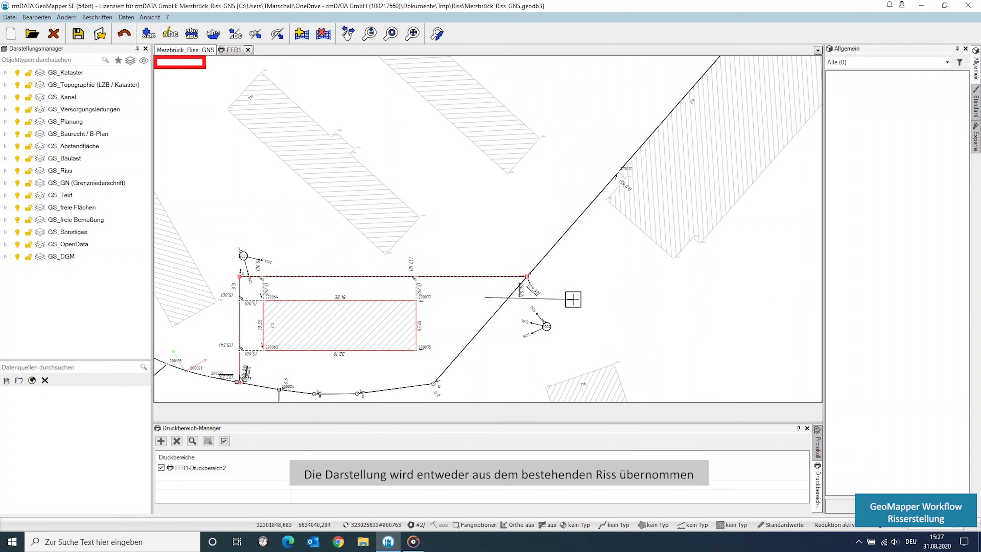
pyautogui.click(769, 304)
pyautogui.scroll(-3, 769, 304)
pyautogui.moveTo(811, 89); pyautogui.dragTo(587, 158, button='middle')
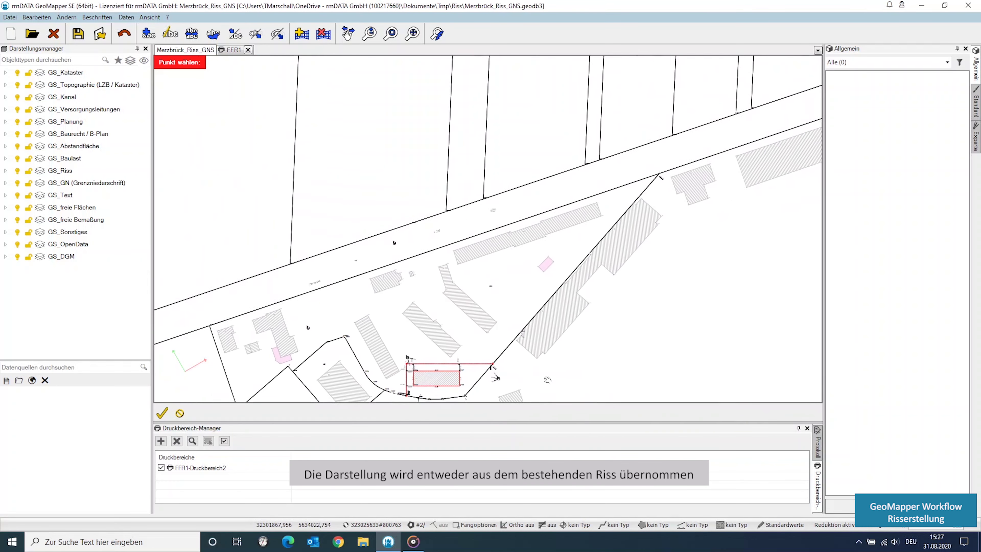
pyautogui.click(689, 164)
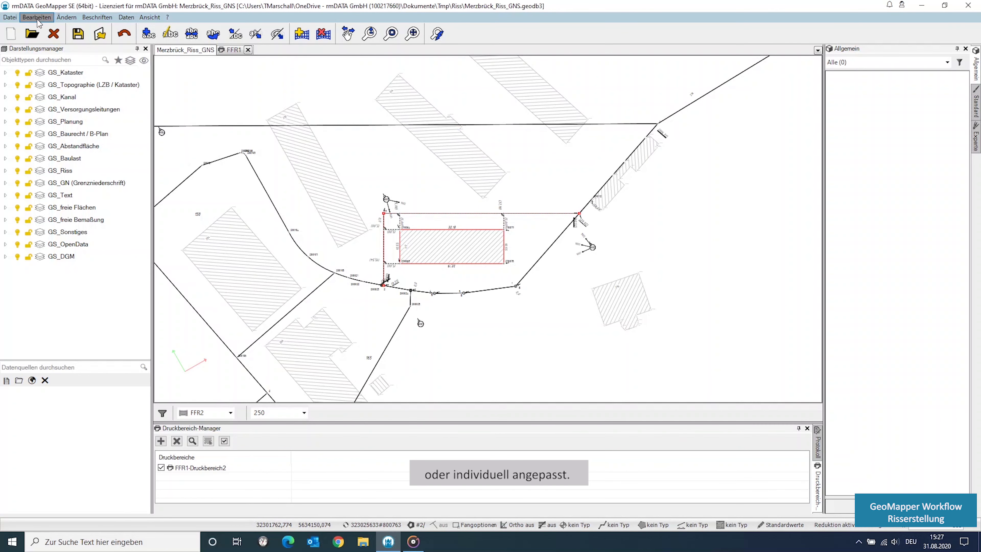
# - Fence the survey objects with a five-corner selection polygon for scaling
pyautogui.click(37, 18)
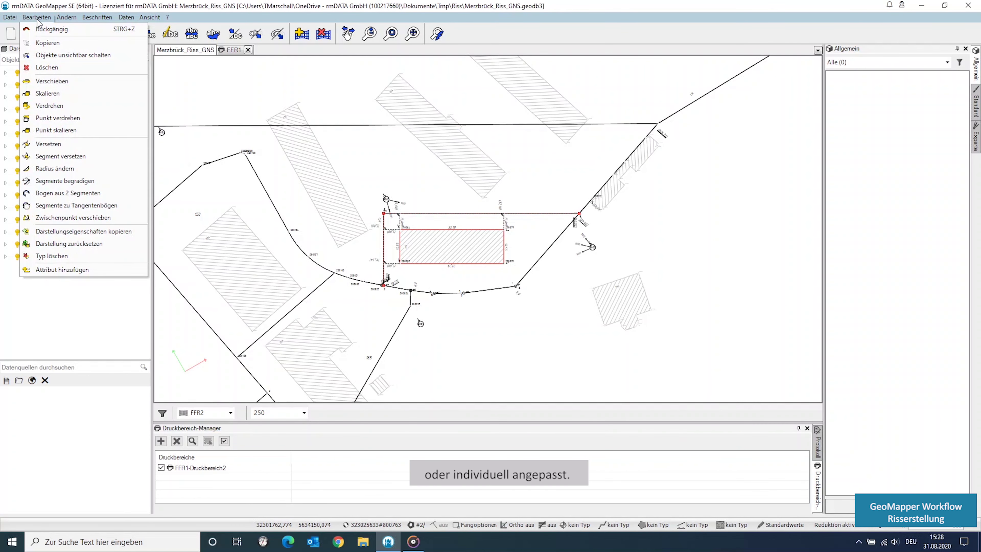
pyautogui.click(39, 97)
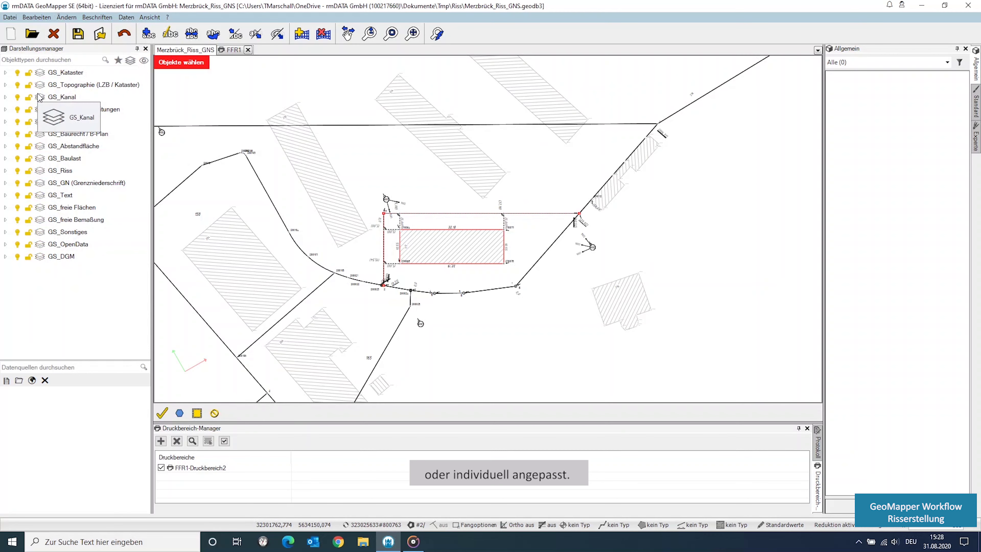
pyautogui.click(162, 413)
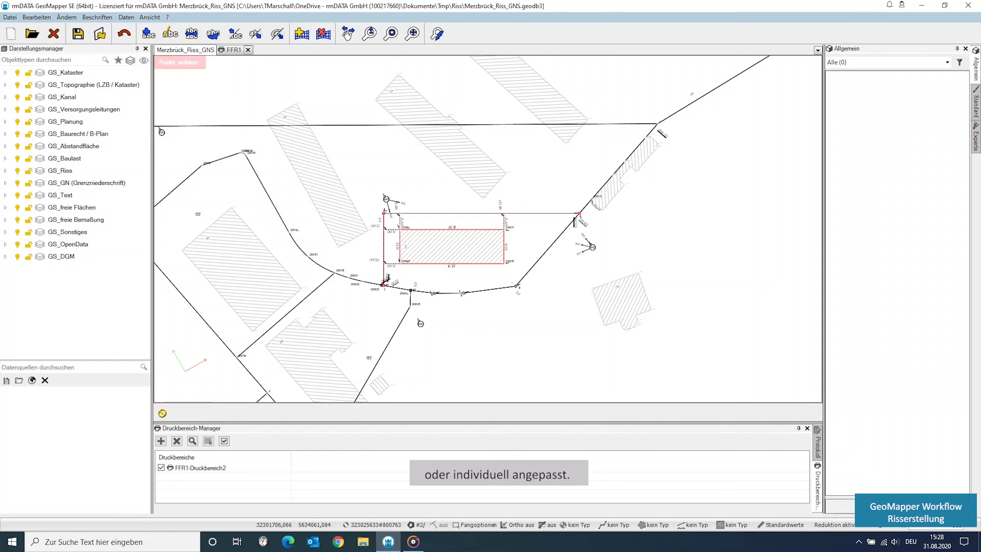
pyautogui.click(340, 68)
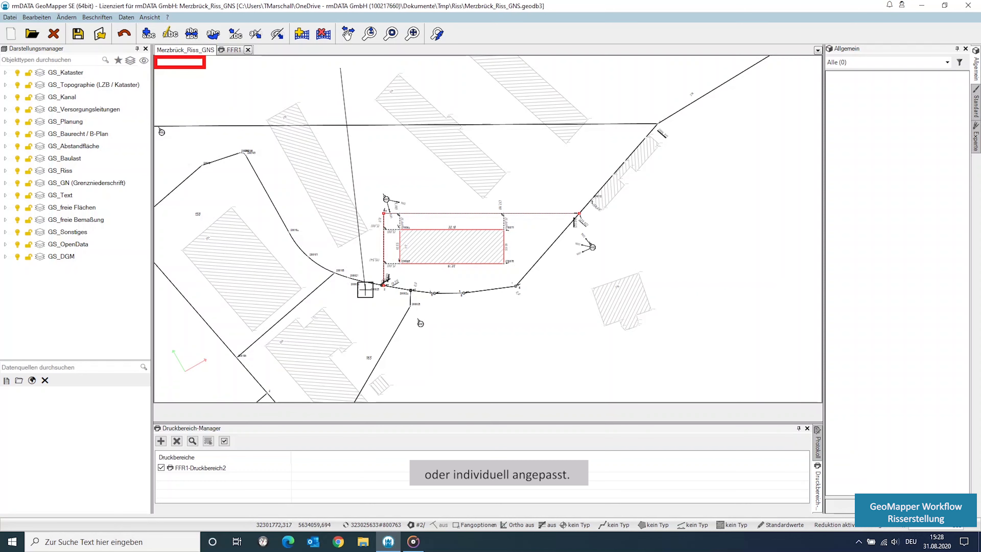
pyautogui.click(361, 326)
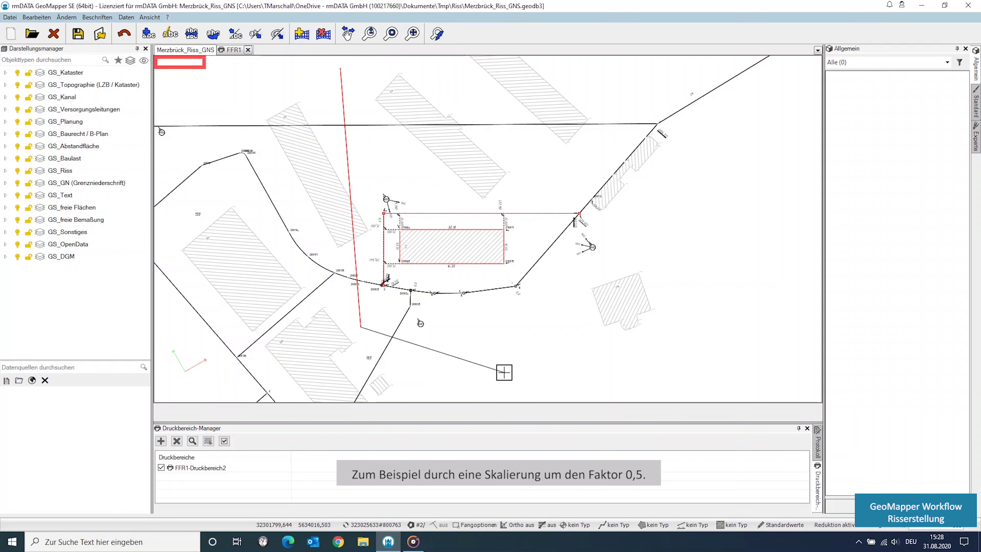
pyautogui.click(588, 382)
pyautogui.click(710, 337)
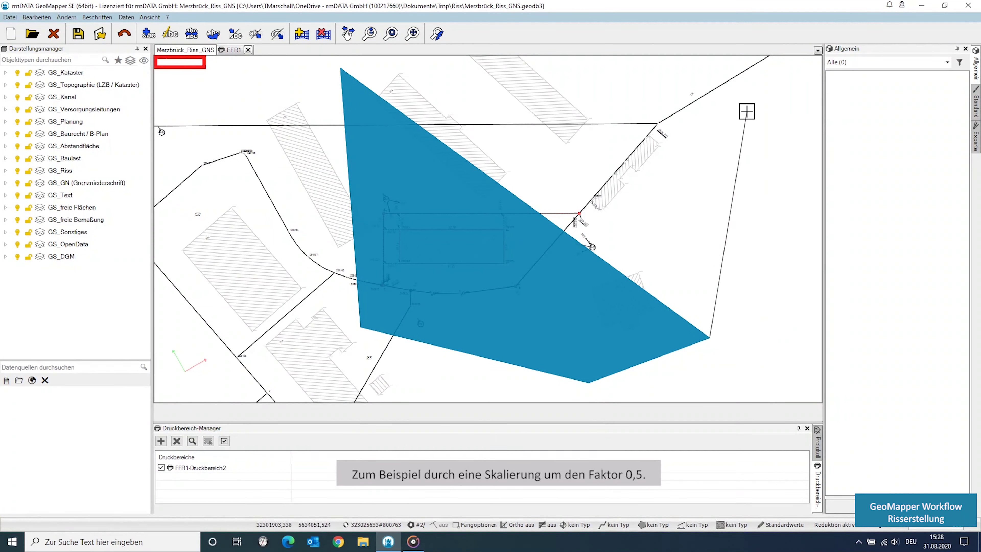
pyautogui.click(747, 102)
pyautogui.press('Return')
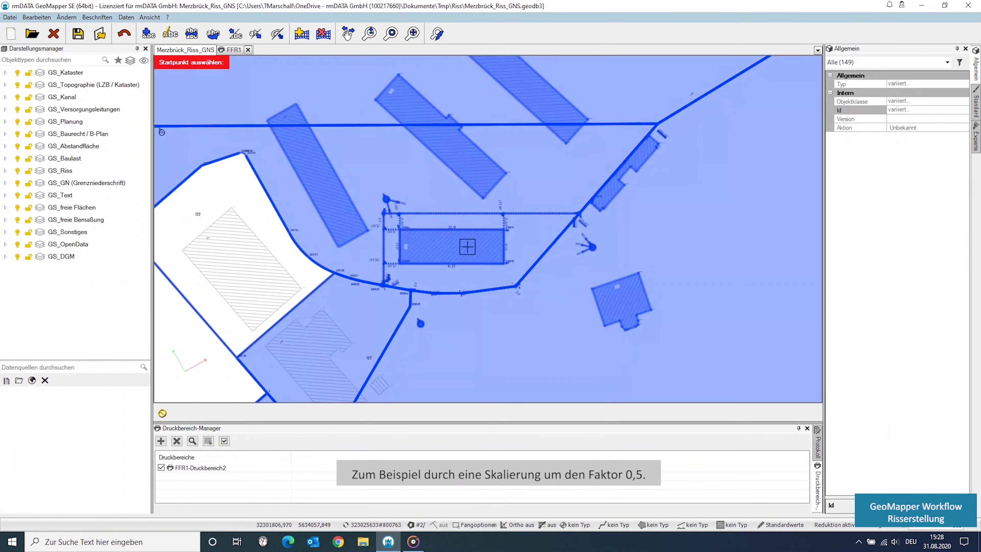
# - Scale the fenced objects about the picked reference point by factor 0,5
pyautogui.click(462, 246)
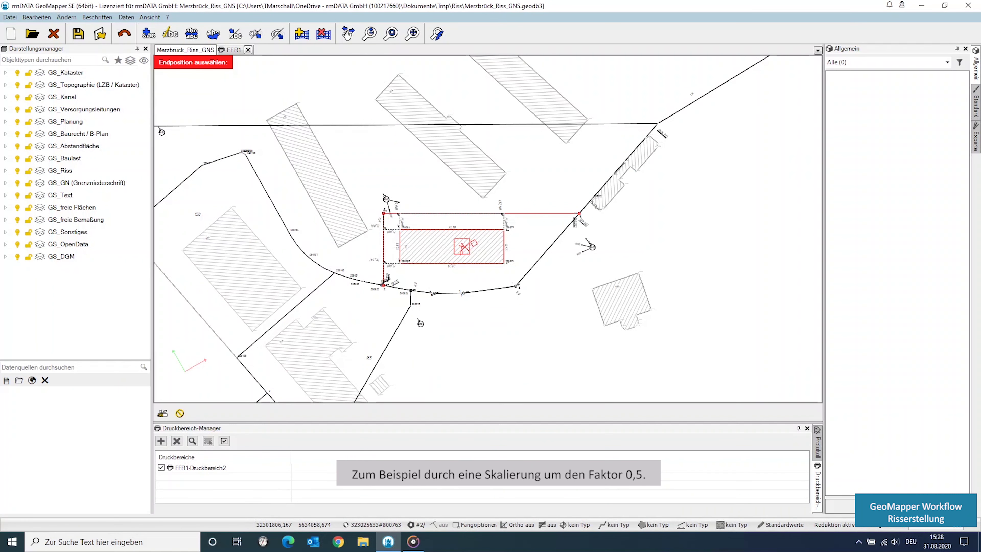
pyautogui.rightClick(463, 248)
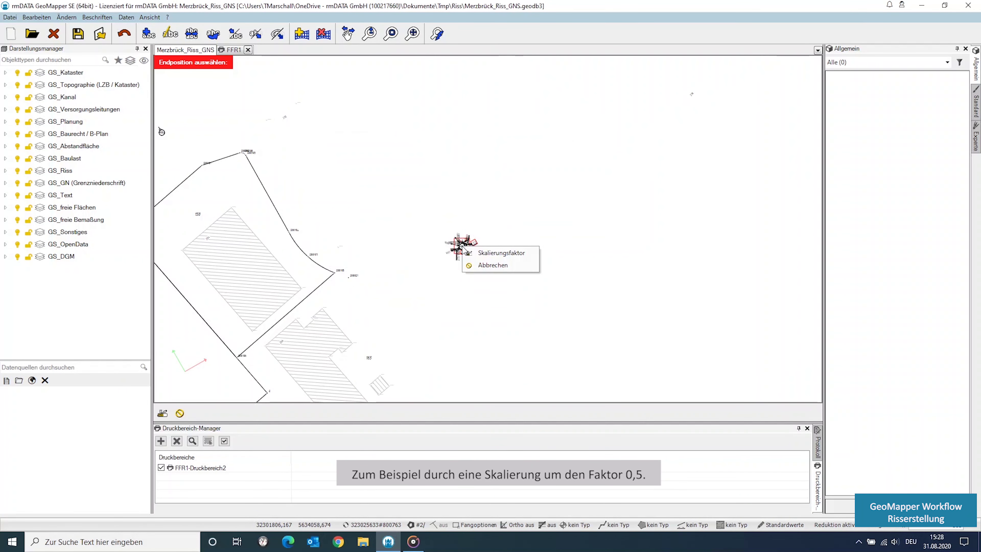
pyautogui.click(480, 252)
pyautogui.write('0,5')
pyautogui.press('Return')
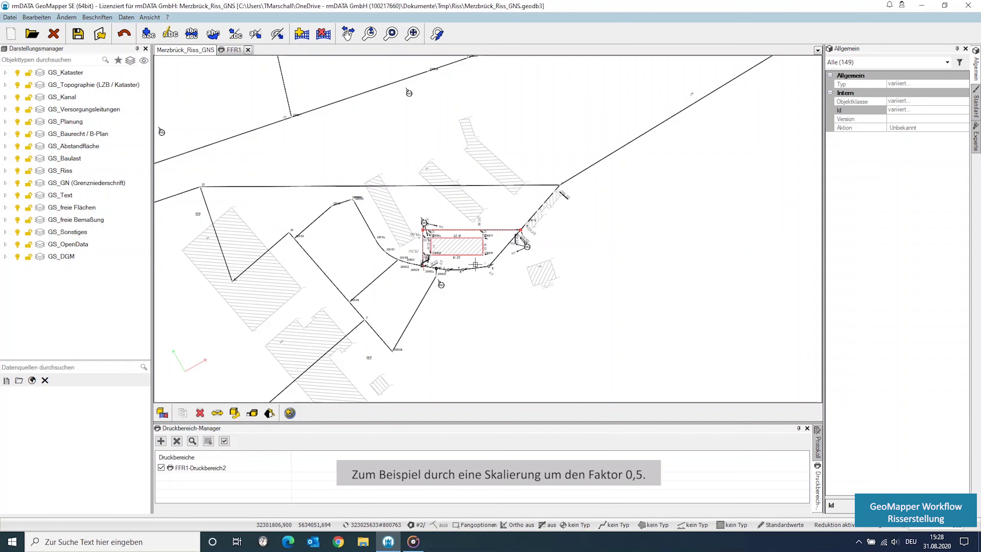
pyautogui.scroll(2, 476, 264)
pyautogui.scroll(2, 475, 264)
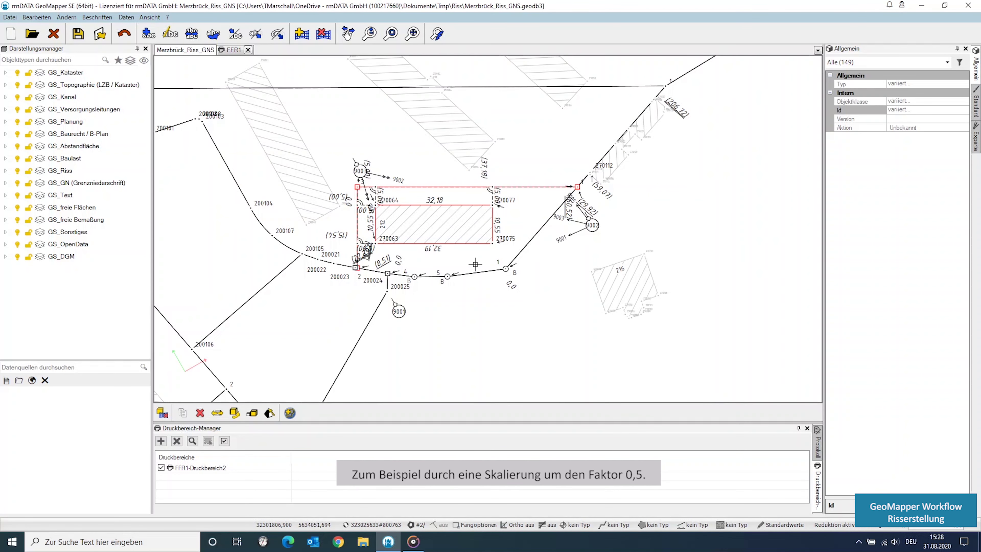
# - Create print area FFR2 with the A4-Hoch Riss NRW 2018 layout over the building
pyautogui.press('Escape')
pyautogui.click(10, 17)
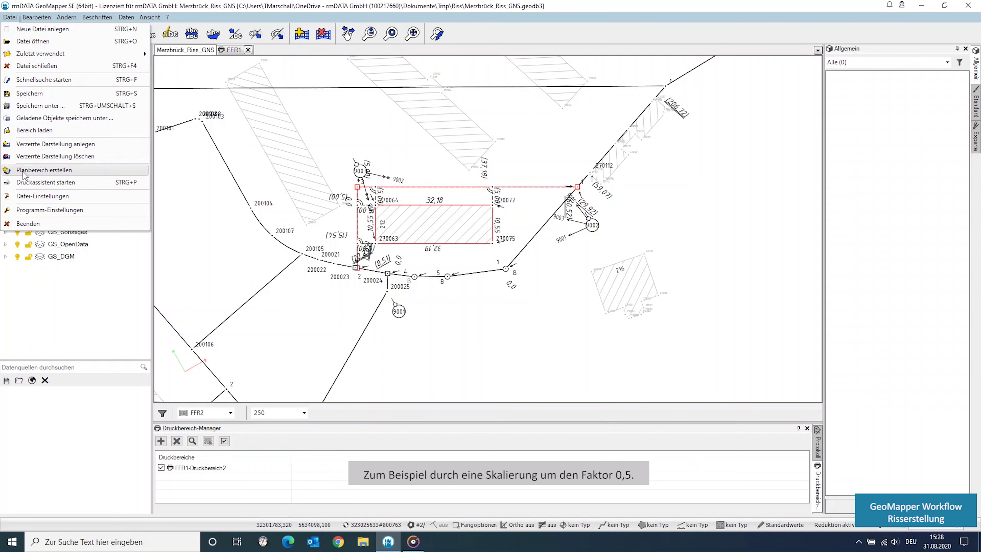
pyautogui.click(23, 173)
pyautogui.write('FFR2')
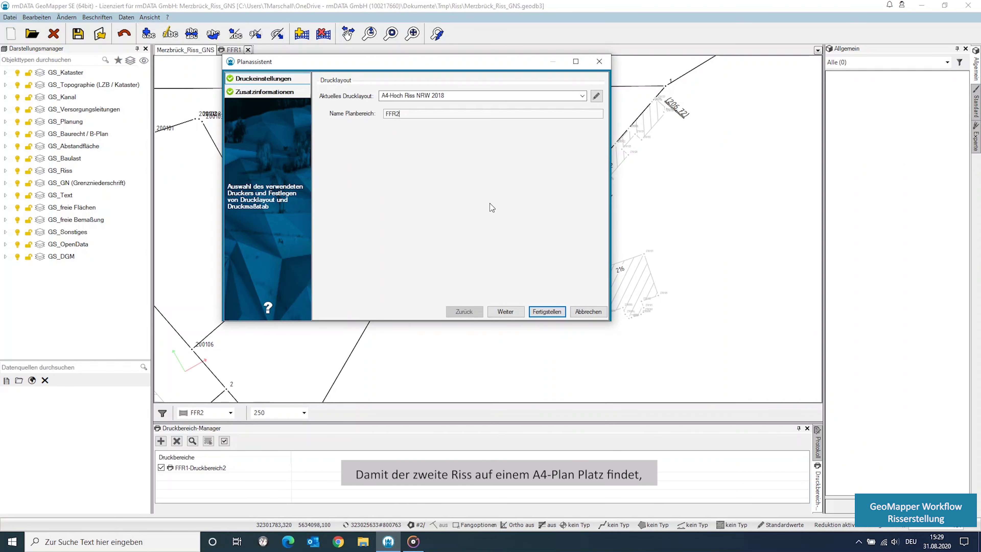
pyautogui.click(547, 312)
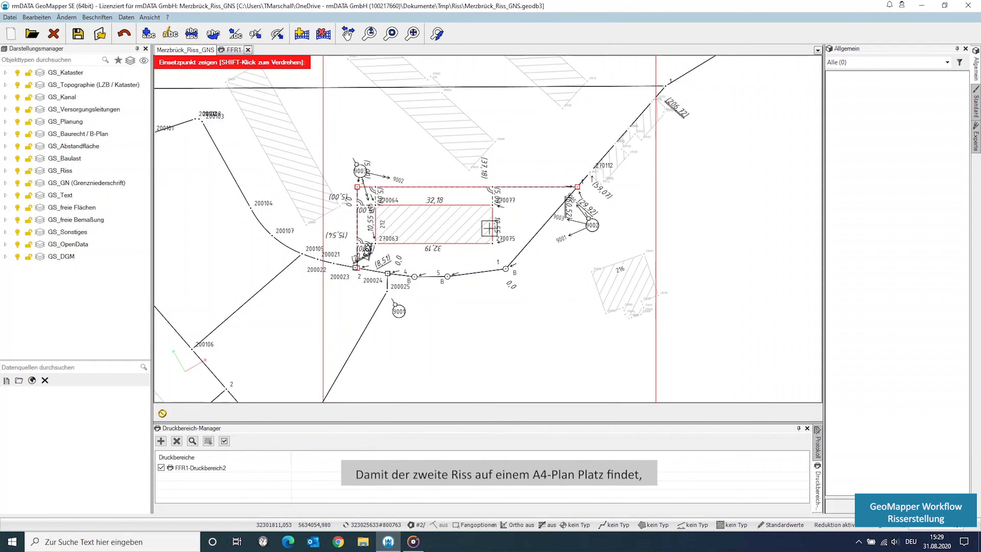
pyautogui.click(488, 228)
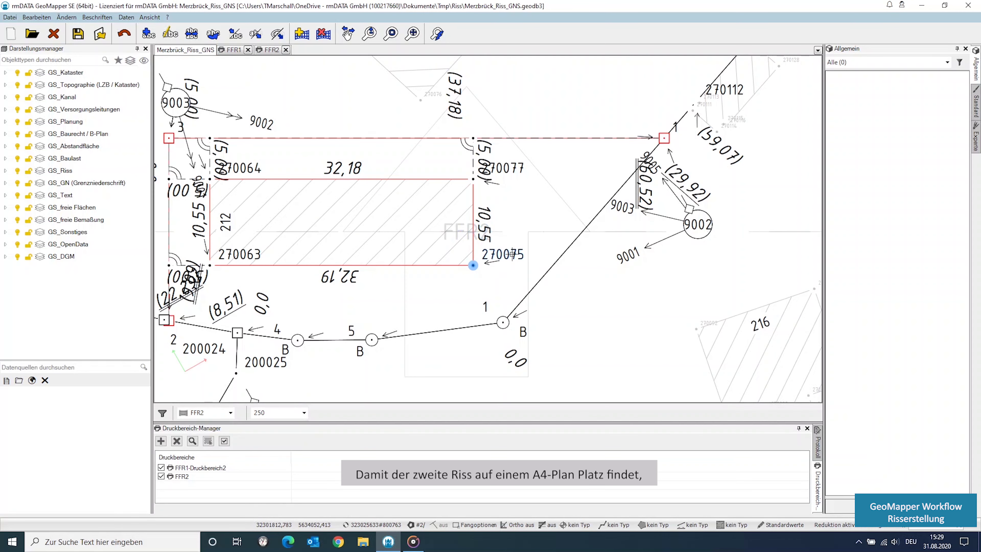
# - Move corner points 270077, 270075 and the point above leftward to narrow the building
pyautogui.keyDown('ctrl'); pyautogui.click(473, 179); pyautogui.keyUp('ctrl')
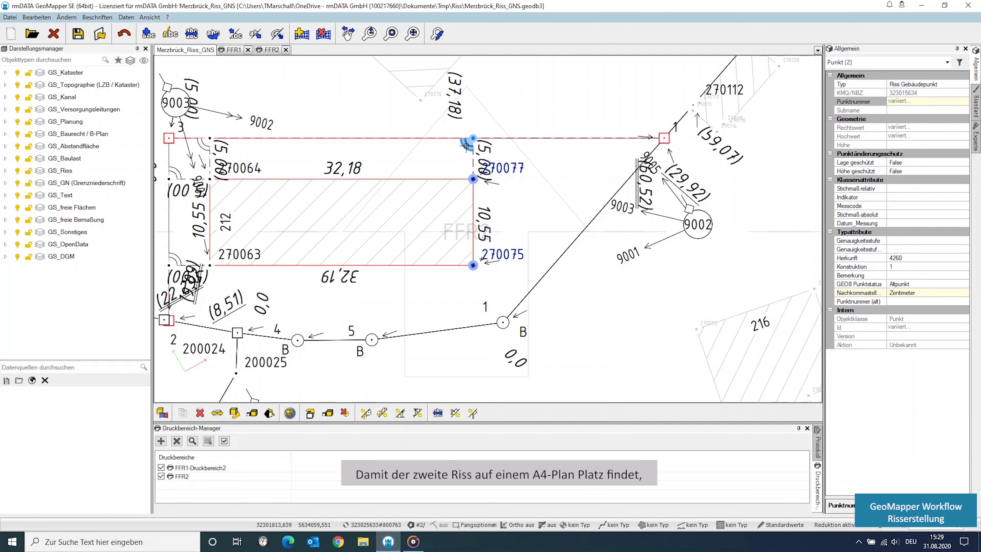
pyautogui.keyDown('ctrl'); pyautogui.click(471, 137); pyautogui.keyUp('ctrl')
pyautogui.rightClick(472, 137)
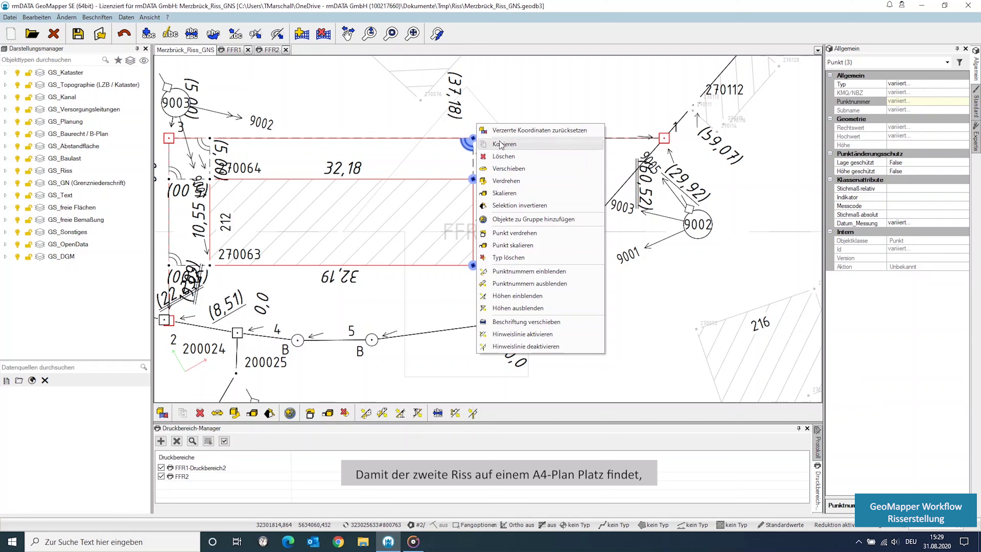
pyautogui.click(507, 169)
pyautogui.click(473, 137)
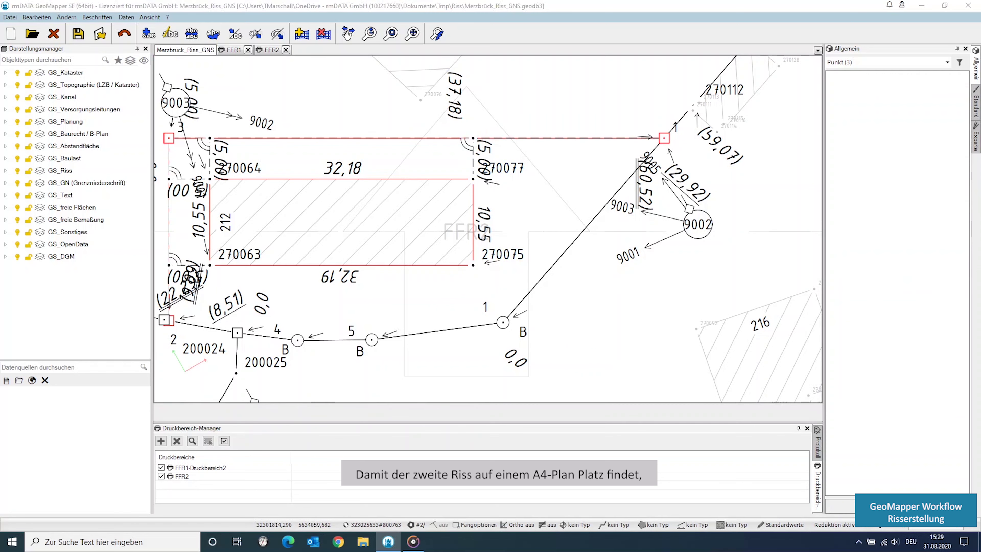
pyautogui.click(356, 135)
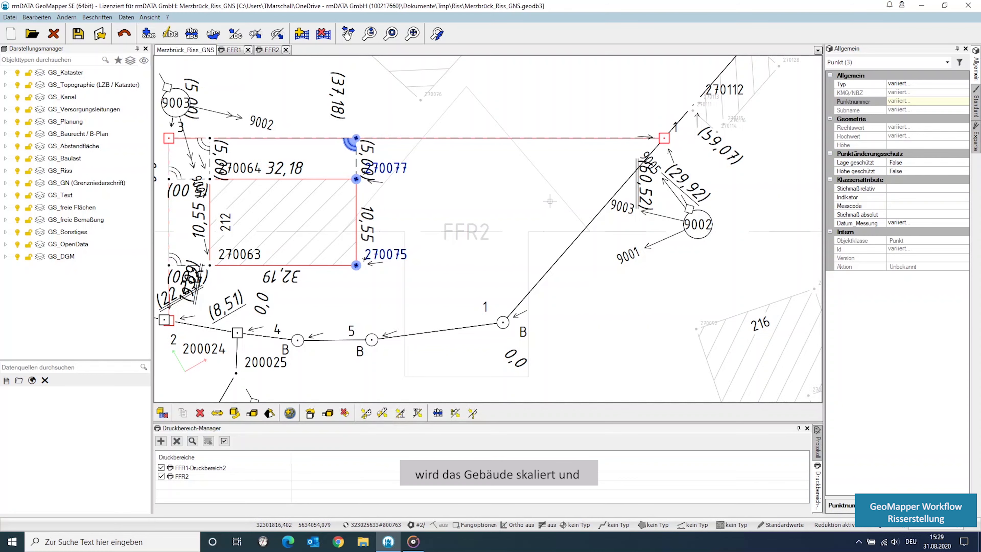
pyautogui.scroll(-1, 550, 202)
pyautogui.moveTo(506, 281); pyautogui.dragTo(499, 290, button='middle')
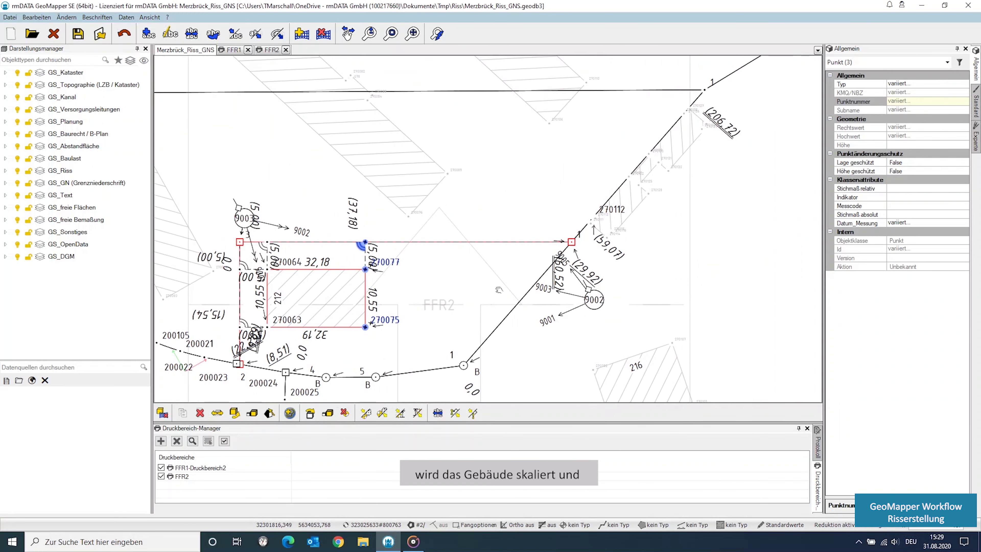
# - Scale the eastern boundary points and building 270112 inward toward the surveyed building
pyautogui.click(463, 365)
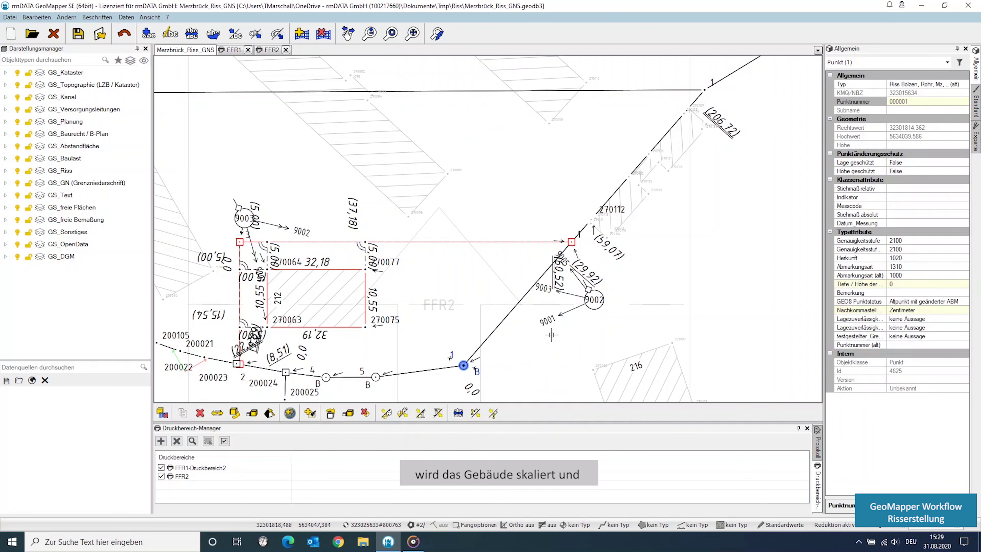
pyautogui.keyDown('shift'); pyautogui.click(580, 238); pyautogui.keyUp('shift')
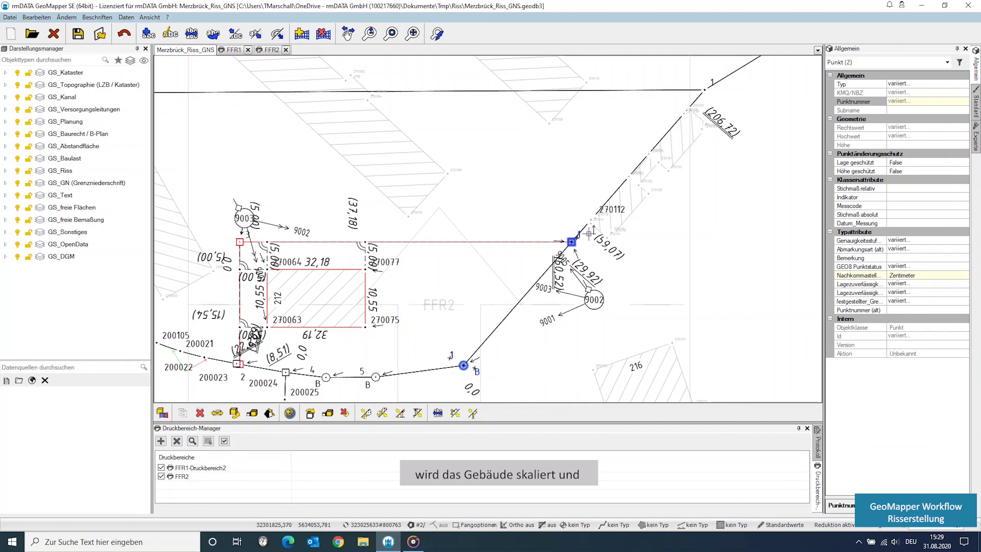
pyautogui.keyDown('shift'); pyautogui.click(610, 205); pyautogui.keyUp('shift')
pyautogui.click(572, 224)
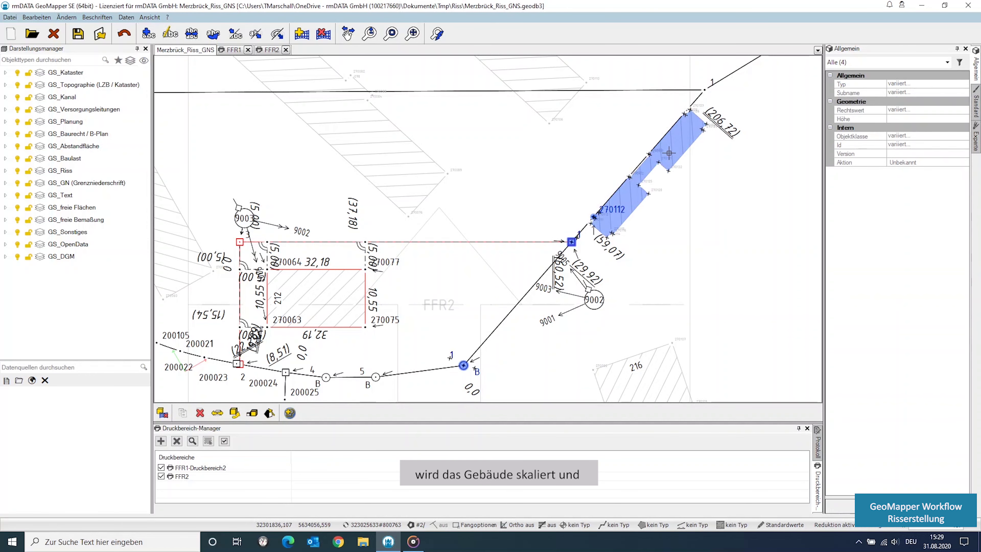
pyautogui.rightClick(729, 90)
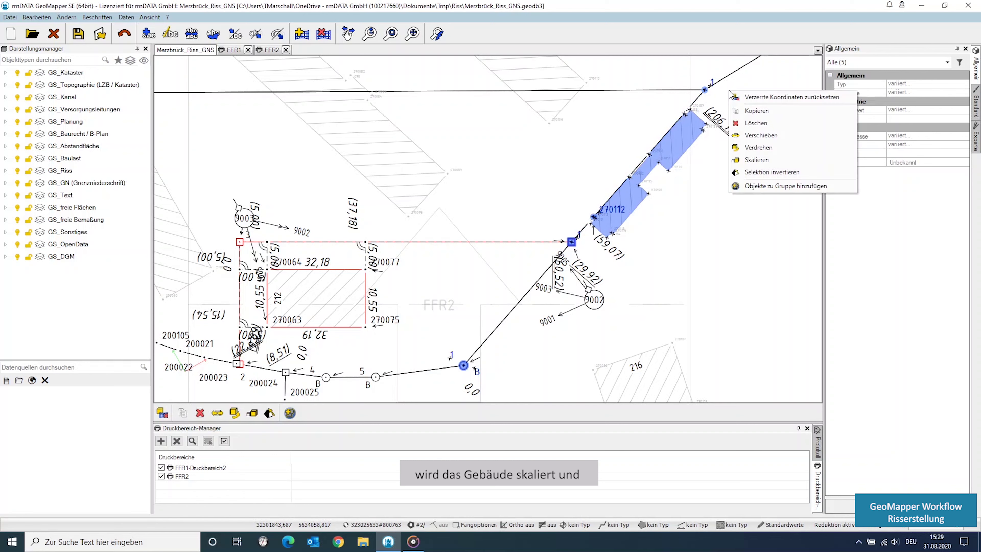
pyautogui.click(753, 135)
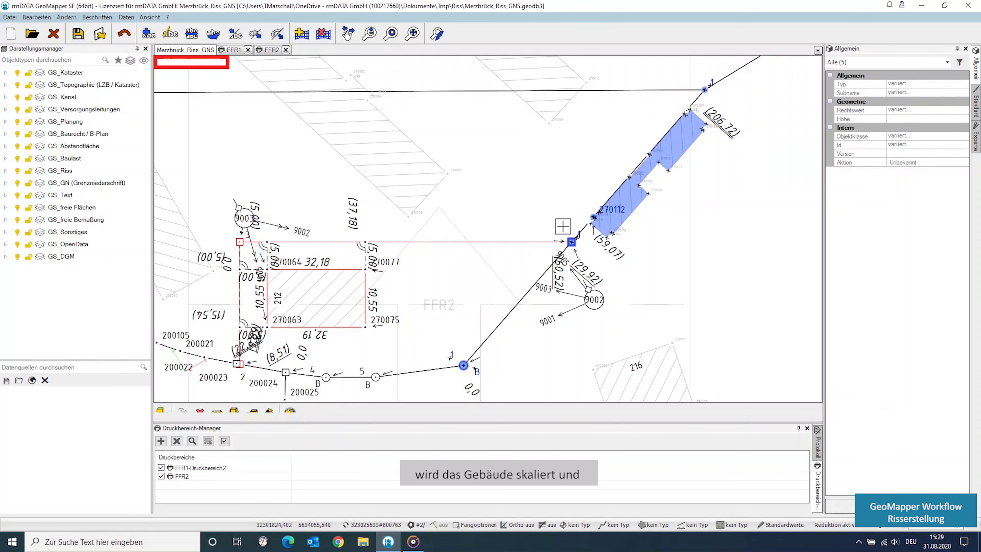
pyautogui.click(572, 242)
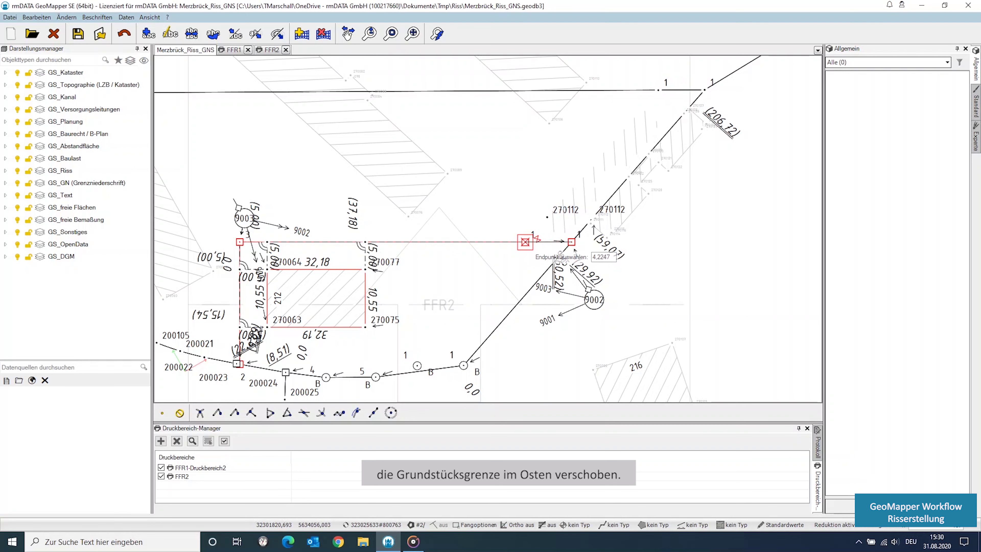
pyautogui.click(525, 241)
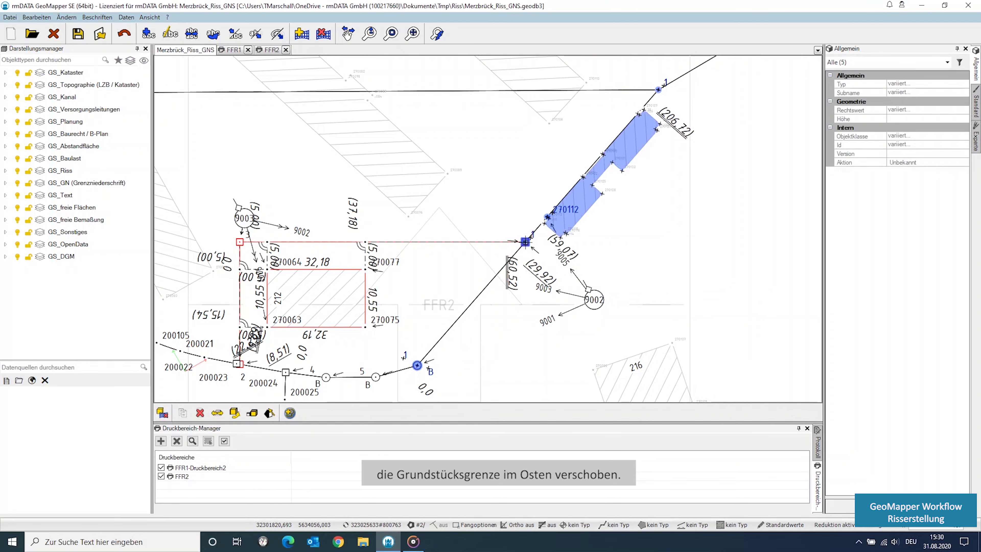
pyautogui.moveTo(445, 292); pyautogui.dragTo(500, 270, button='middle')
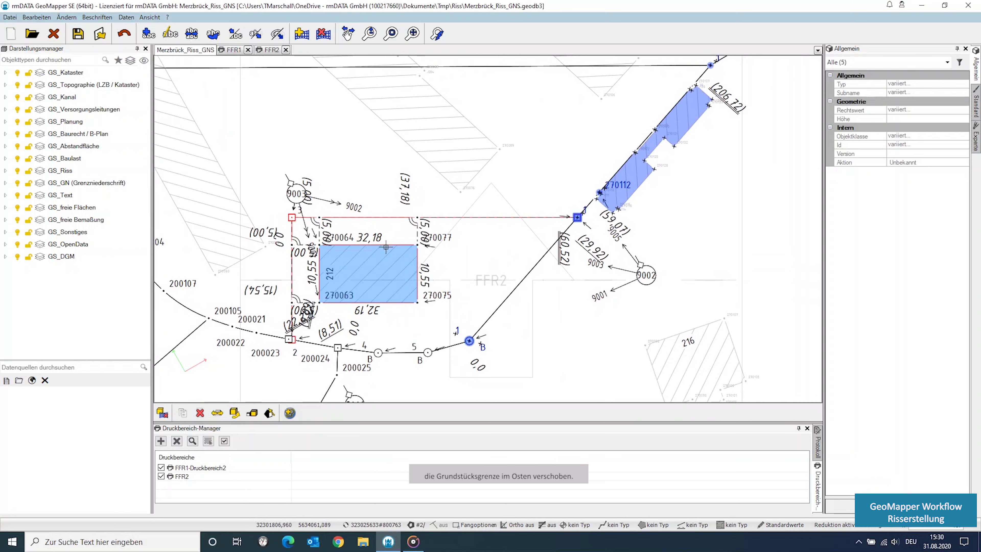
pyautogui.click(296, 194)
# - Move station point 9003 upward clear of the building, then show the whole FFR2 area
pyautogui.rightClick(277, 195)
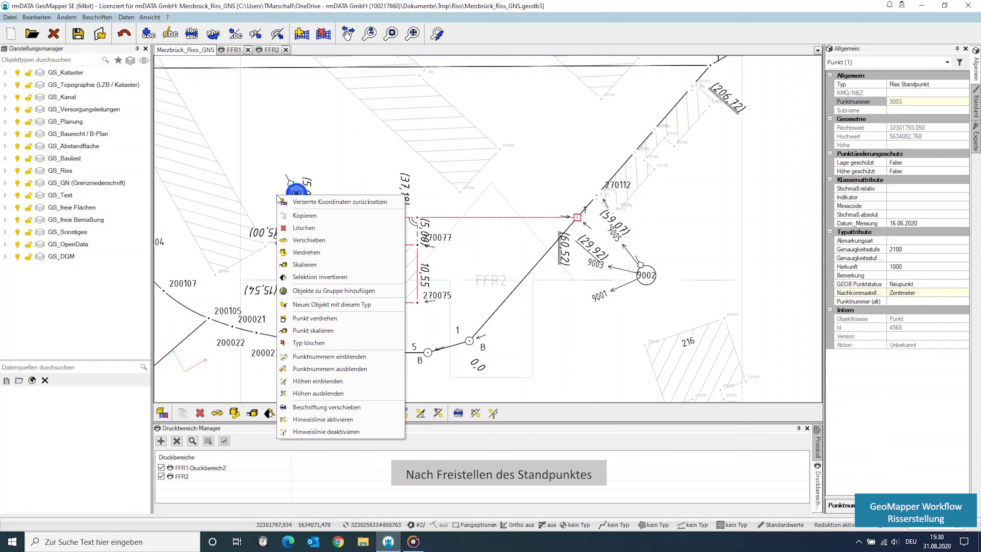
pyautogui.click(316, 243)
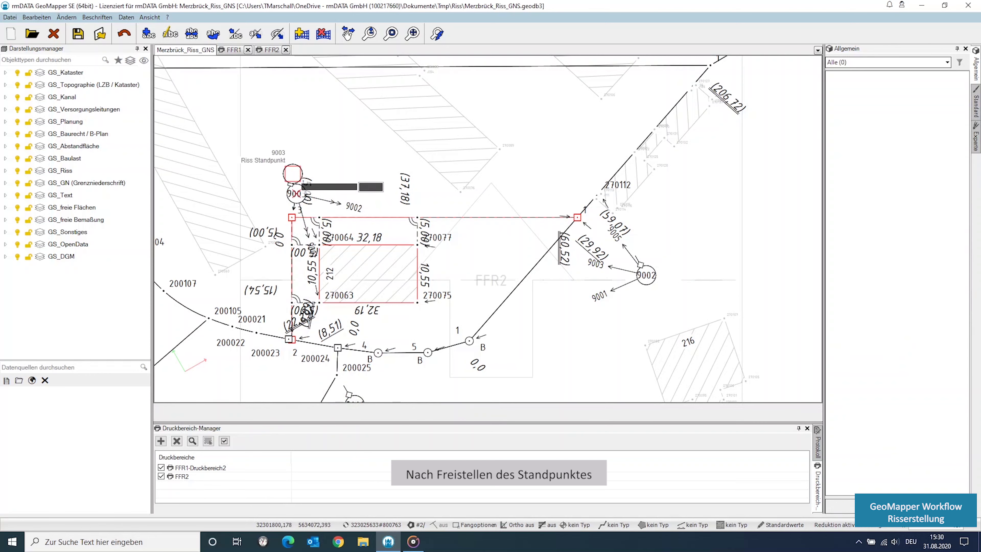
pyautogui.click(276, 146)
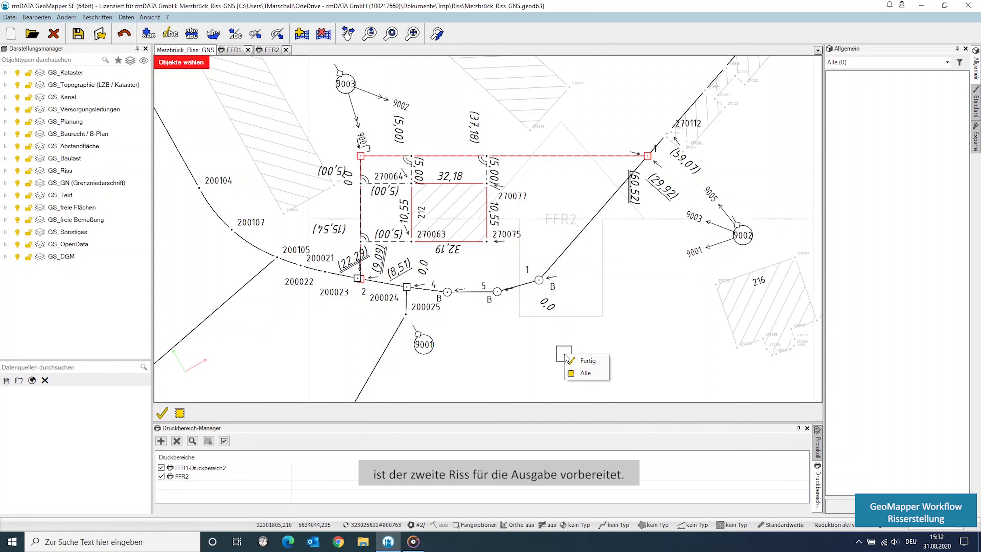
pyautogui.click(588, 360)
pyautogui.scroll(-1, 551, 343)
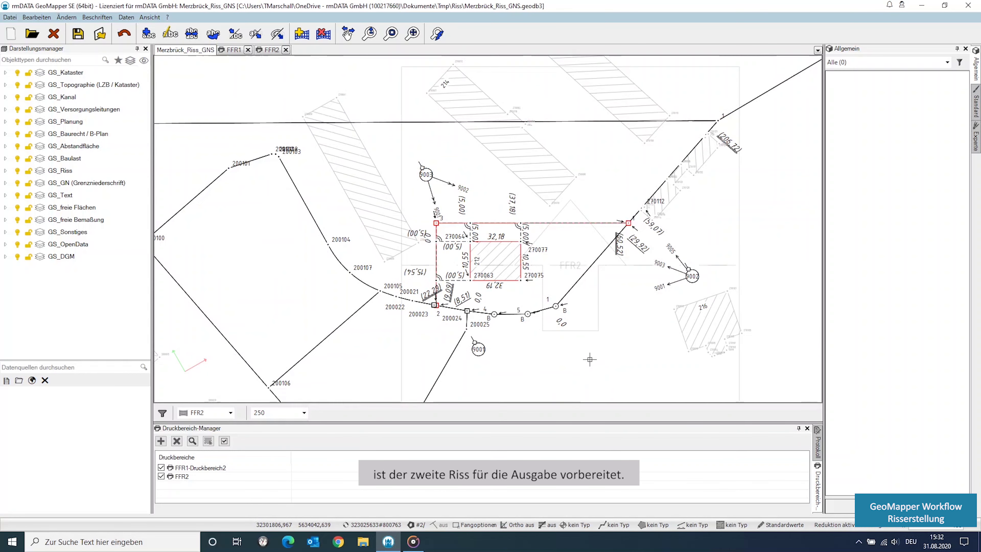
pyautogui.scroll(-1, 551, 343)
pyautogui.scroll(-1, 550, 343)
pyautogui.moveTo(550, 343); pyautogui.dragTo(443, 261, button='middle')
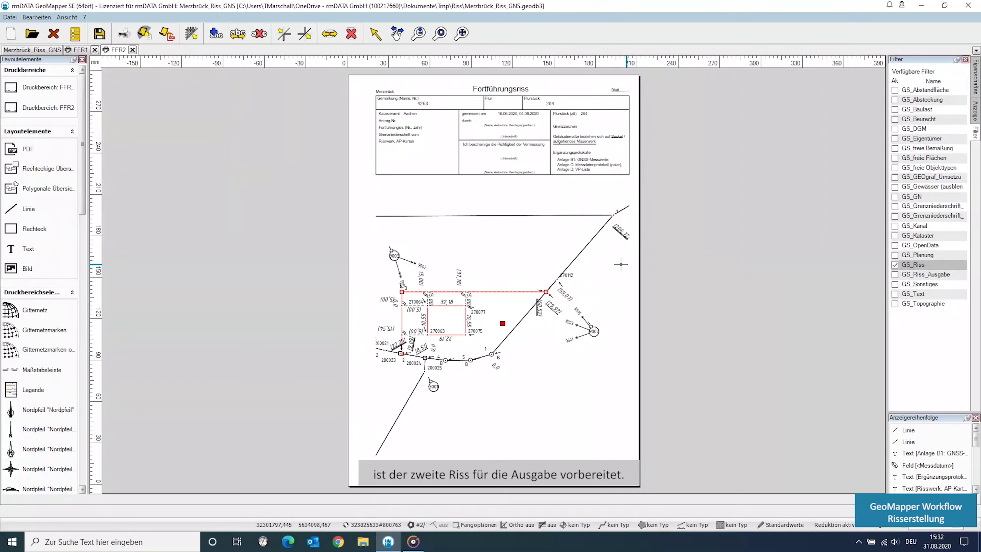
# - Review the FFR2 A4 layout sheet, then return to the map for a new distorted display
pyautogui.click(271, 50)
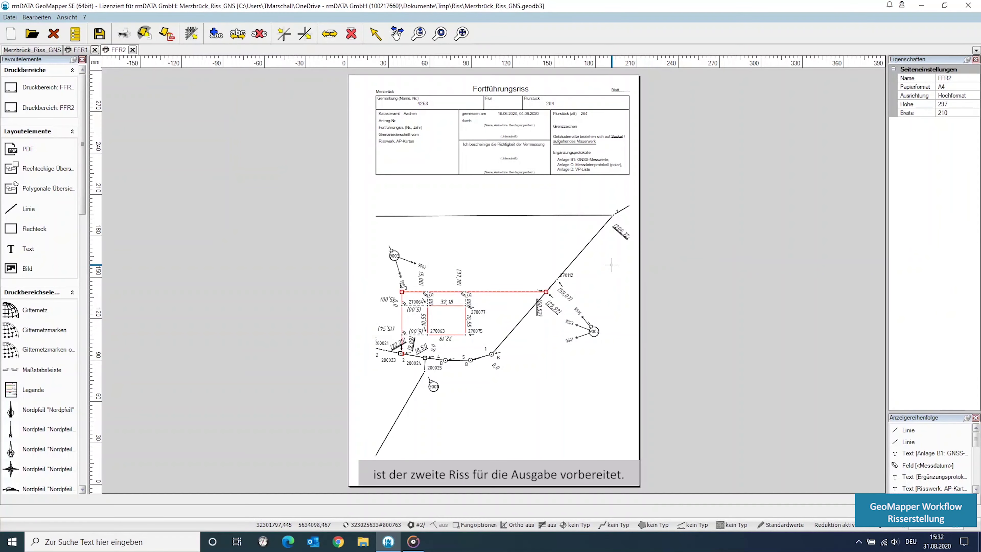
pyautogui.click(33, 49)
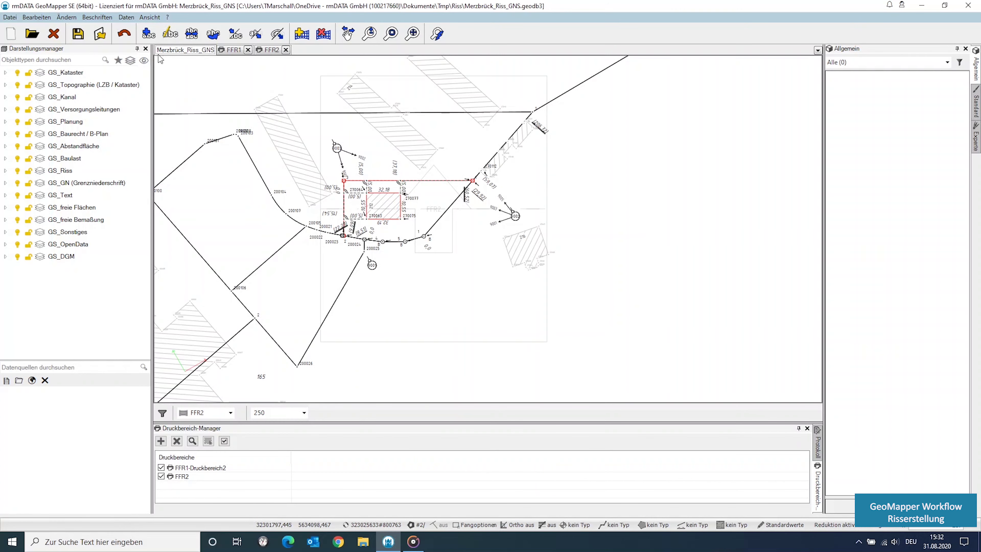
pyautogui.click(302, 34)
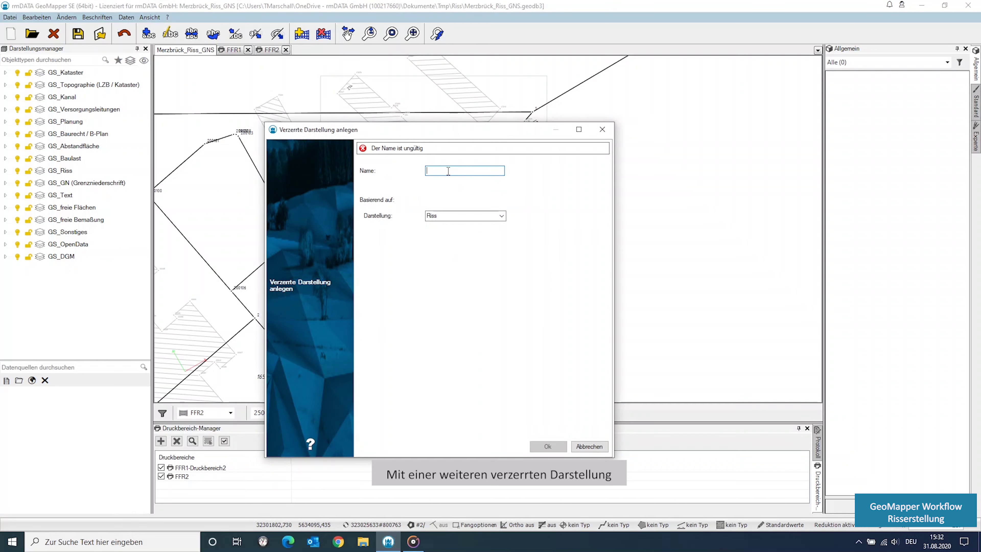
# - Create distorted display GNS using Grenzniederschrift as its base display
pyautogui.write('GNS')
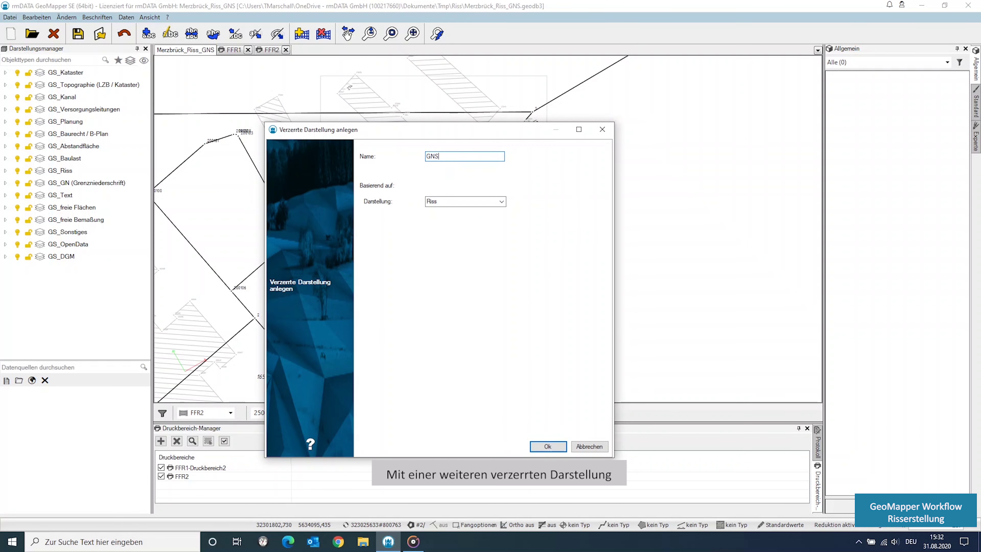
pyautogui.click(495, 199)
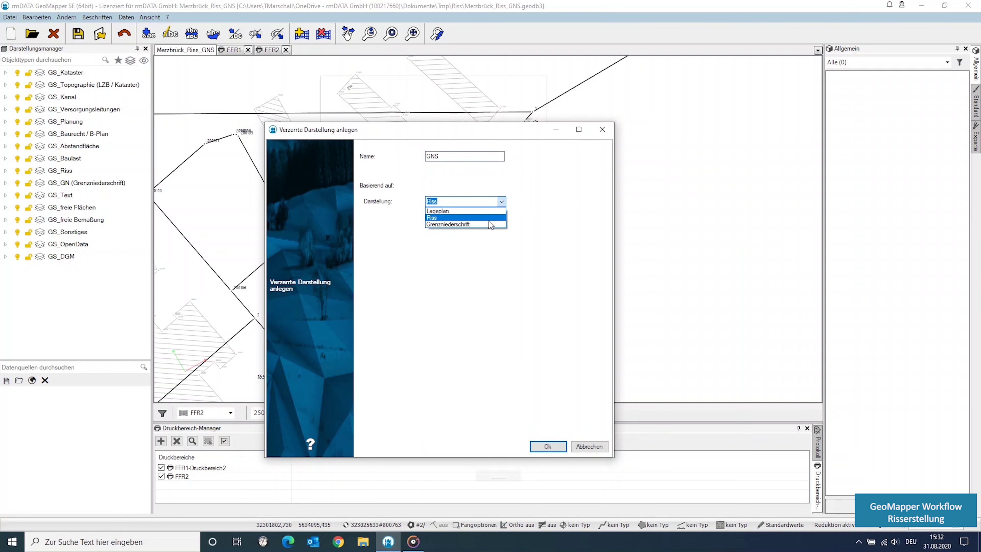
pyautogui.click(490, 224)
pyautogui.click(548, 447)
pyautogui.click(66, 18)
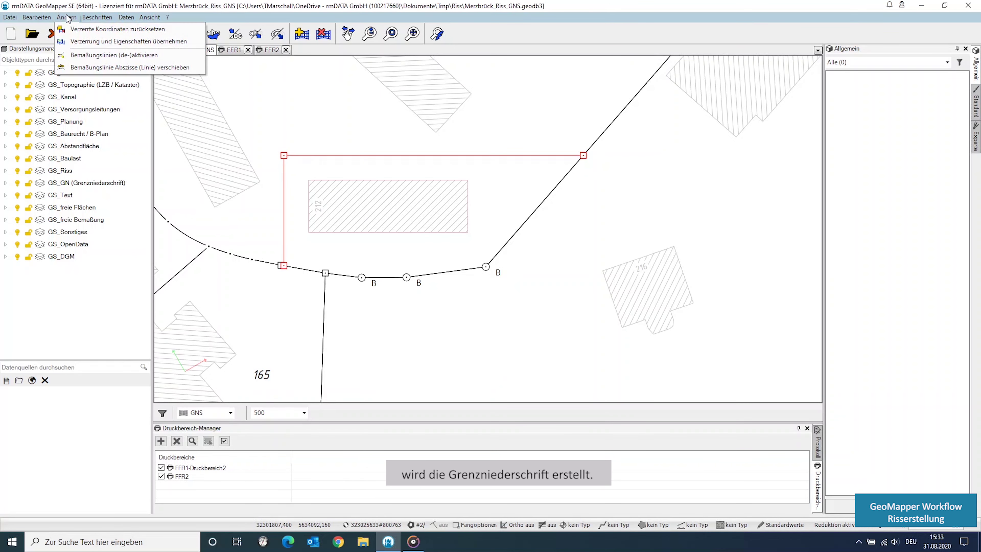
# - Copy FFR1's distortion and properties onto the GNS display's objects
pyautogui.click(73, 41)
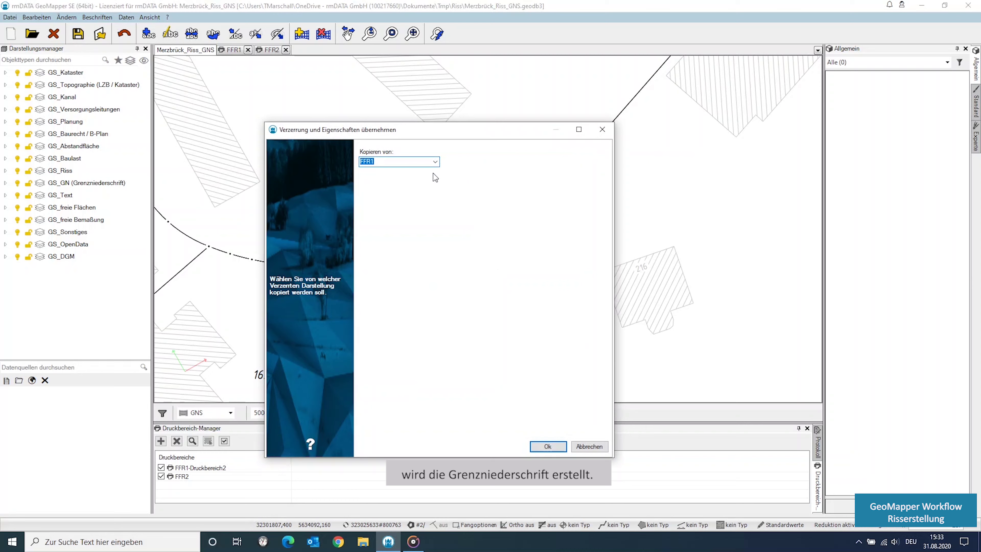
pyautogui.click(544, 448)
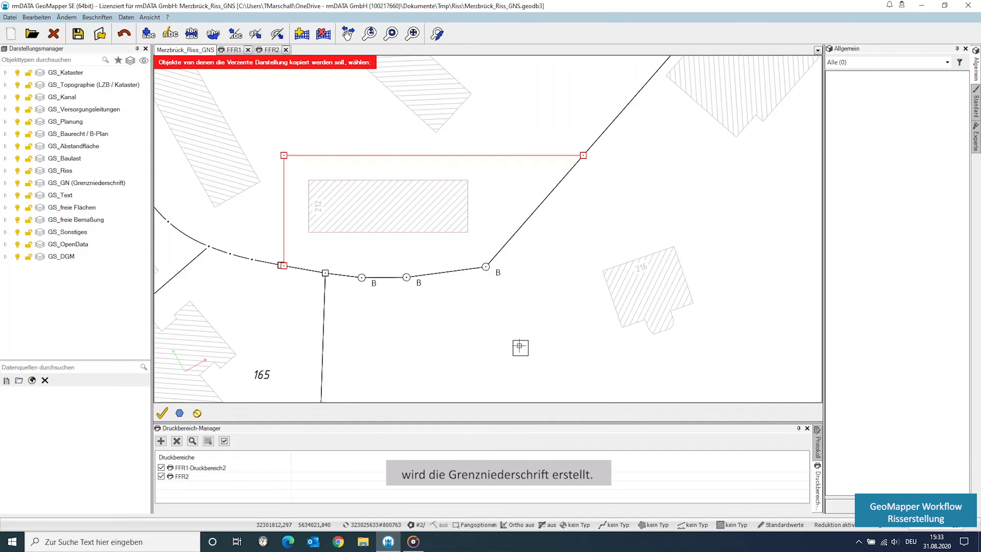
pyautogui.rightClick(487, 317)
pyautogui.click(517, 337)
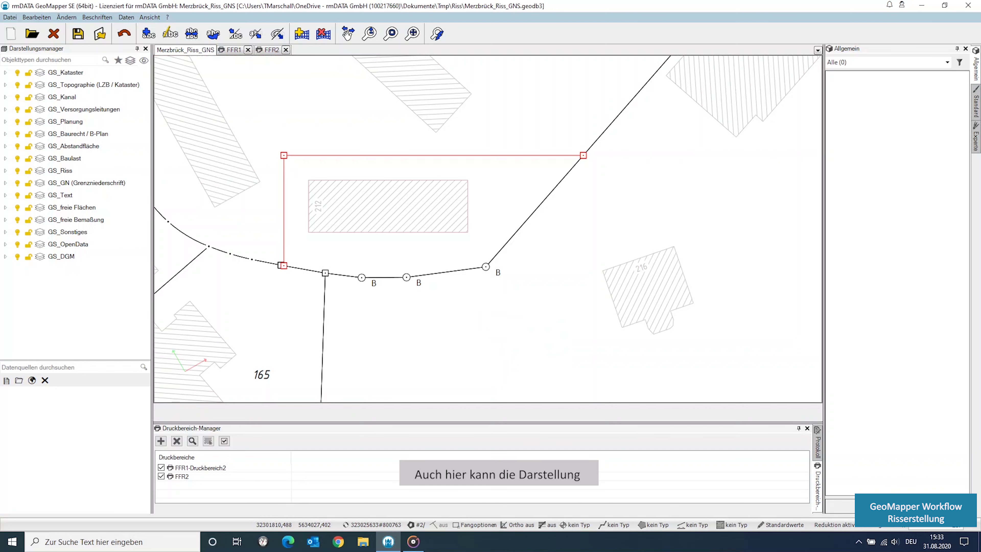
pyautogui.scroll(-3, 364, 377)
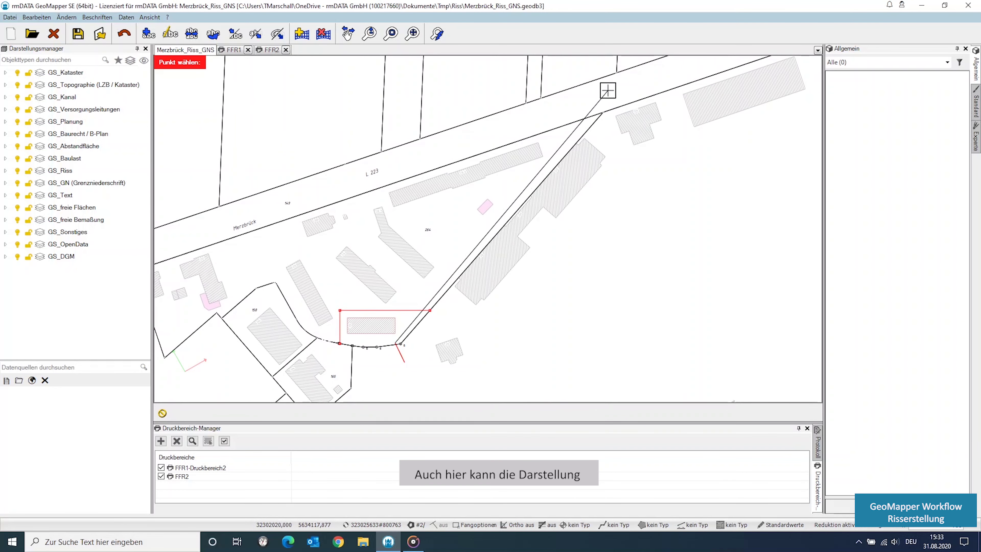
pyautogui.click(617, 197)
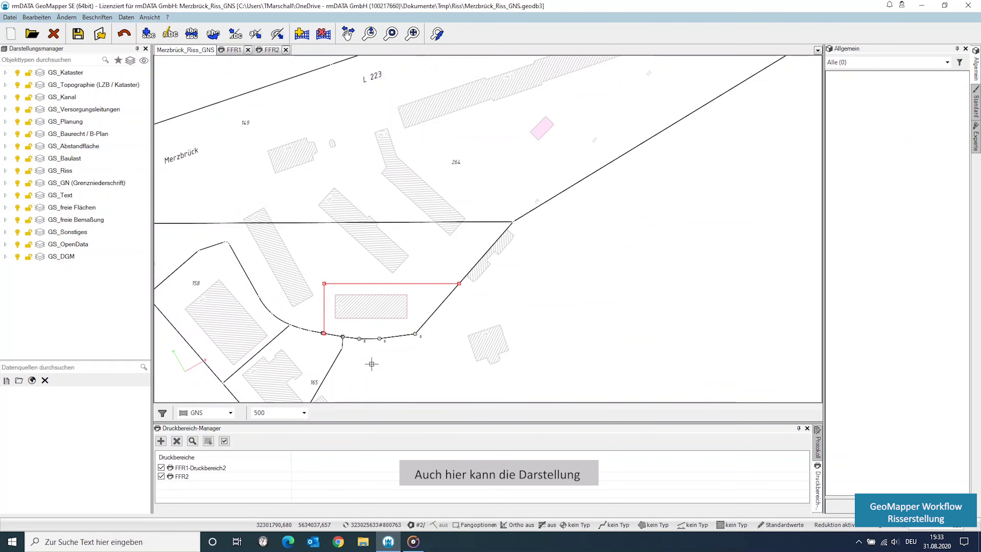
pyautogui.scroll(3, 371, 363)
pyautogui.scroll(2, 371, 363)
pyautogui.scroll(-1, 372, 363)
pyautogui.scroll(-1, 424, 392)
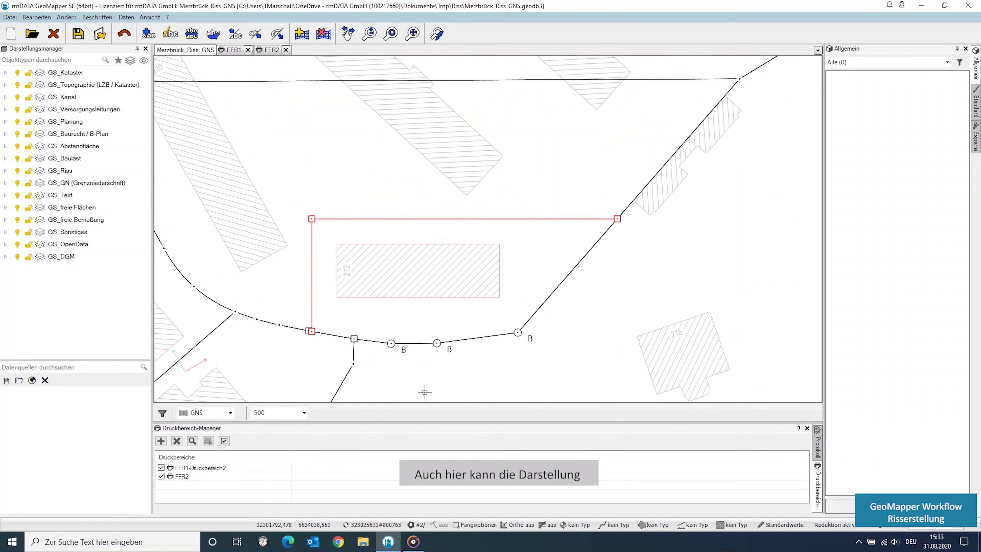
# - Copy FFR2's distortion and properties to objects inside a polygon around building 212
pyautogui.click(67, 18)
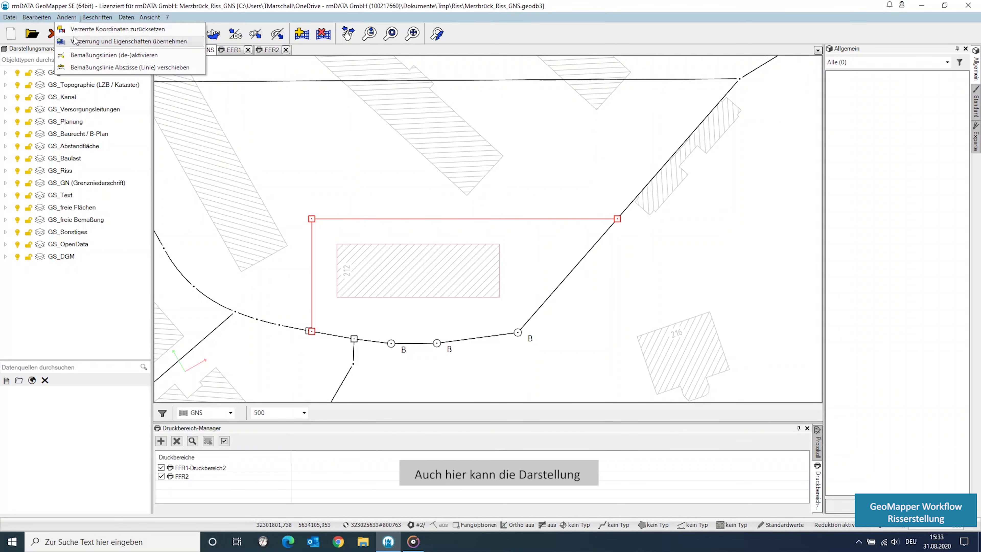
pyautogui.click(75, 41)
pyautogui.click(434, 161)
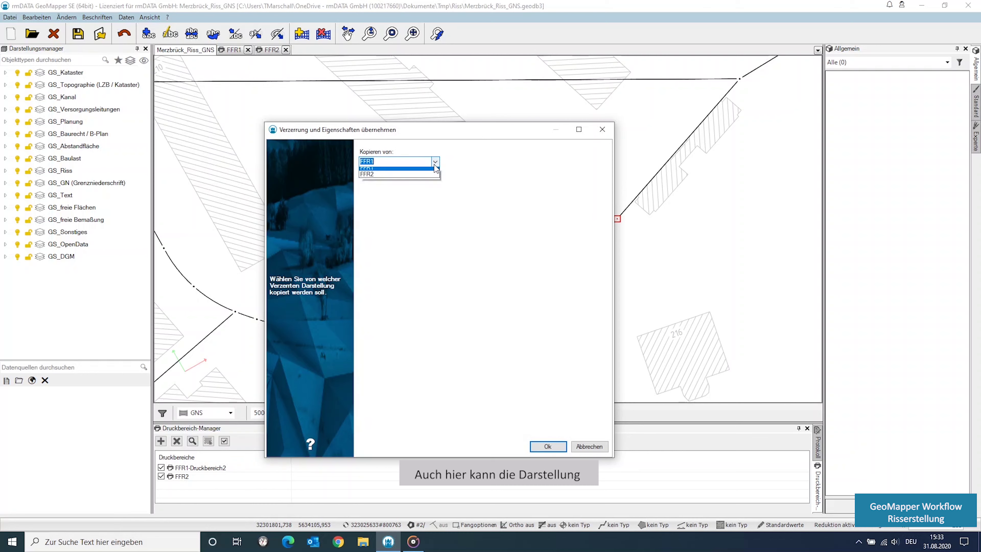
pyautogui.click(426, 178)
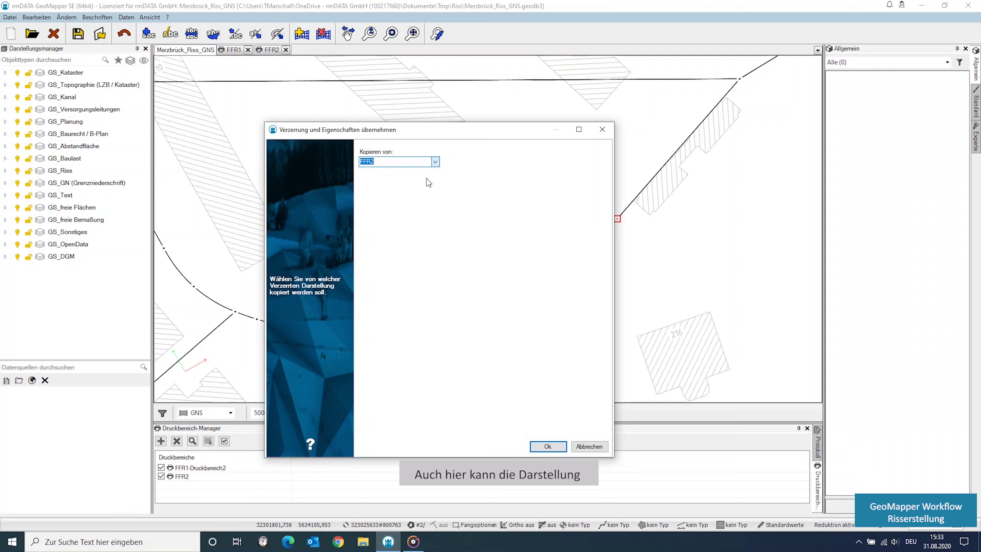
pyautogui.click(548, 447)
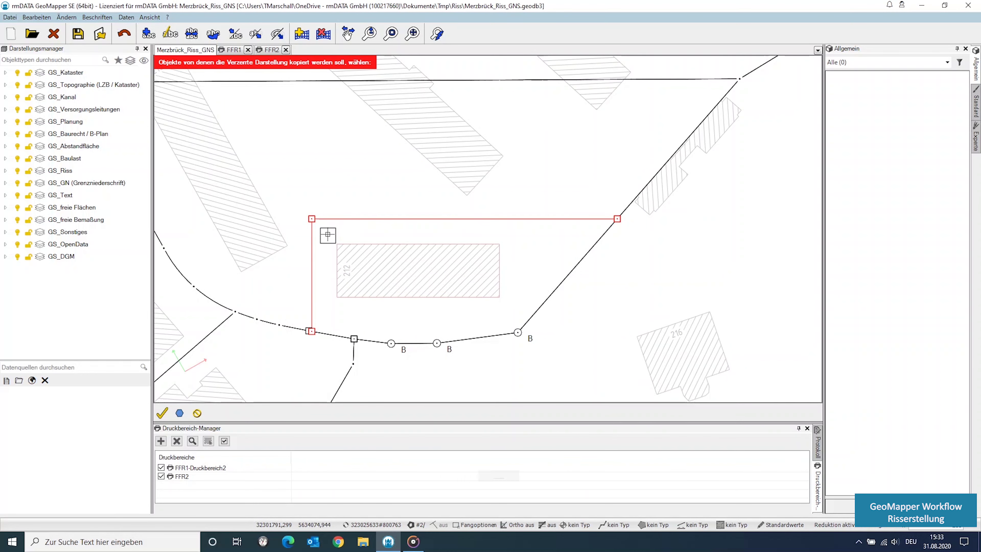
pyautogui.rightClick(516, 231)
pyautogui.click(537, 243)
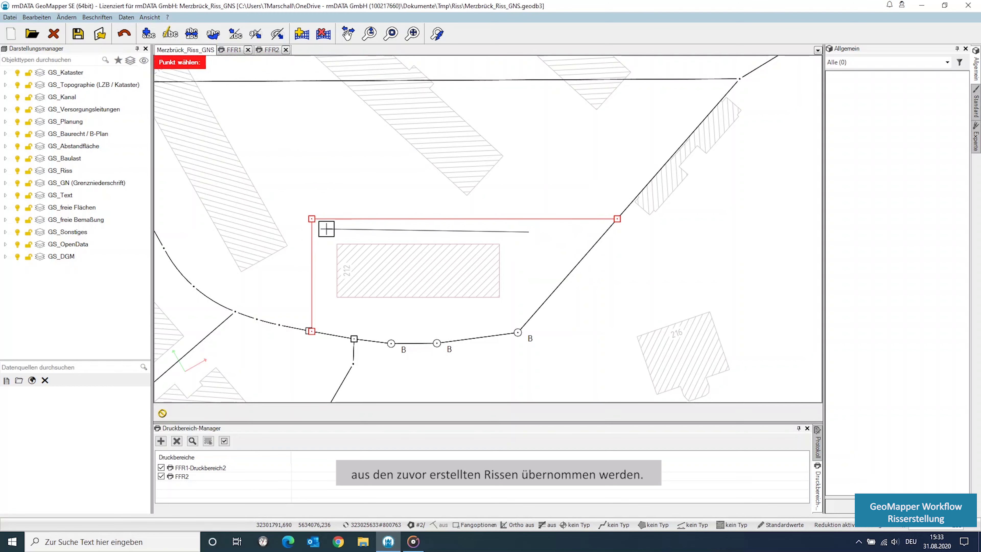
pyautogui.click(326, 229)
pyautogui.click(327, 312)
pyautogui.click(502, 319)
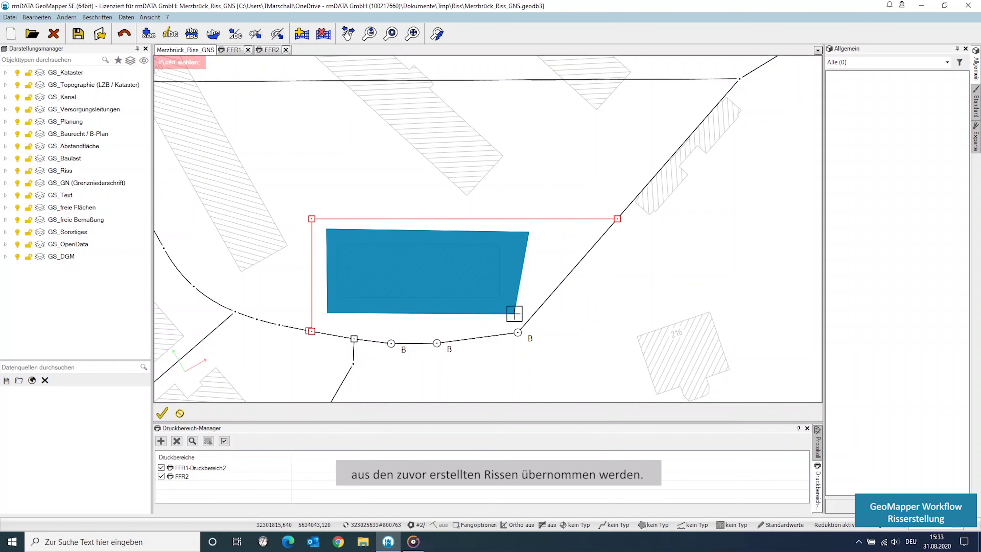
pyautogui.scroll(-2, 411, 315)
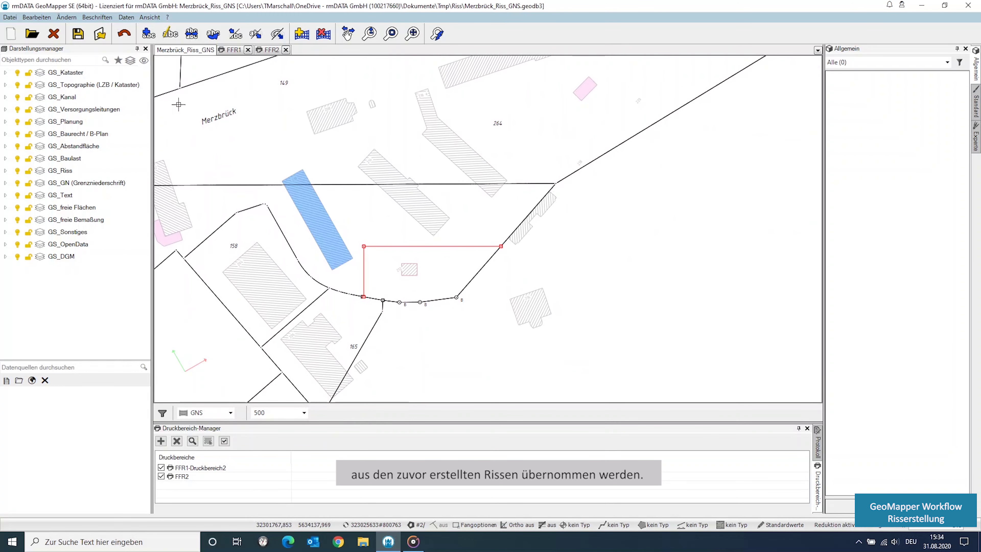
# - Create print area GNS with the A4-Hoch Grenzniederschrift NRW 2018 layout over the red frame
pyautogui.click(11, 17)
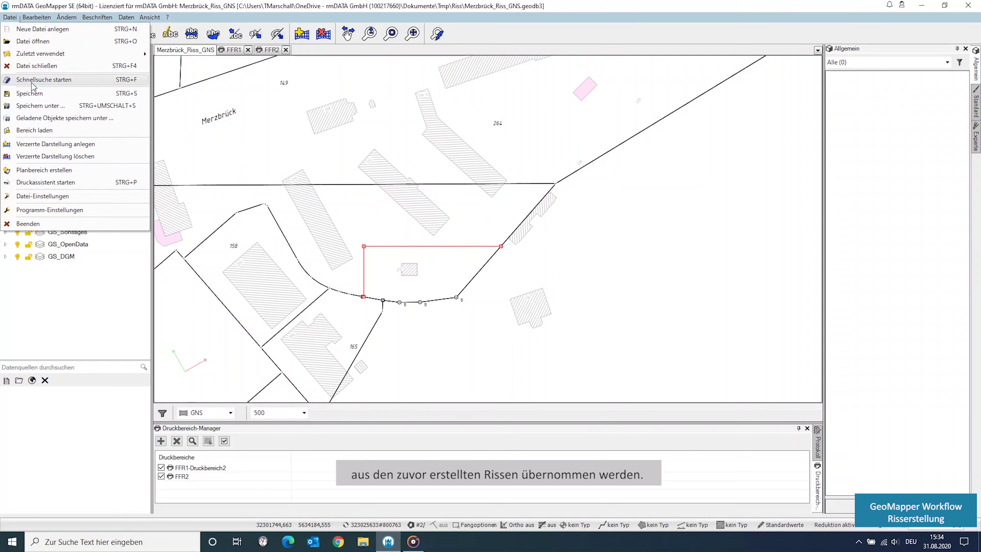
pyautogui.click(35, 170)
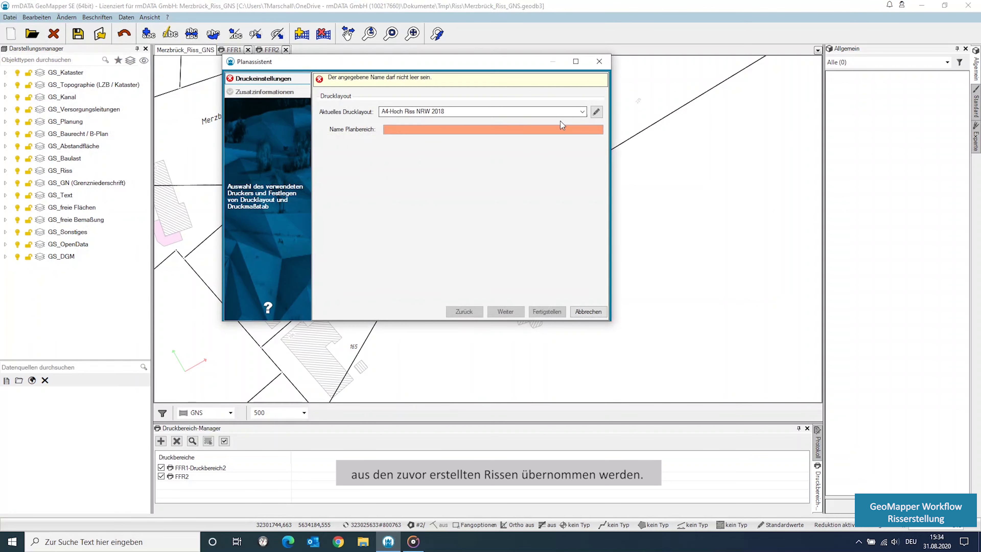
pyautogui.click(582, 112)
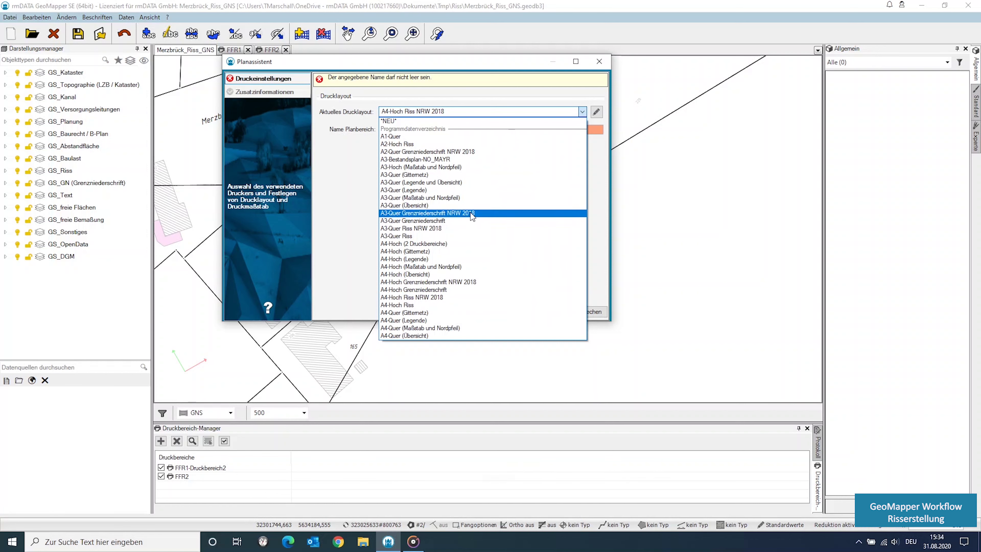
pyautogui.click(455, 283)
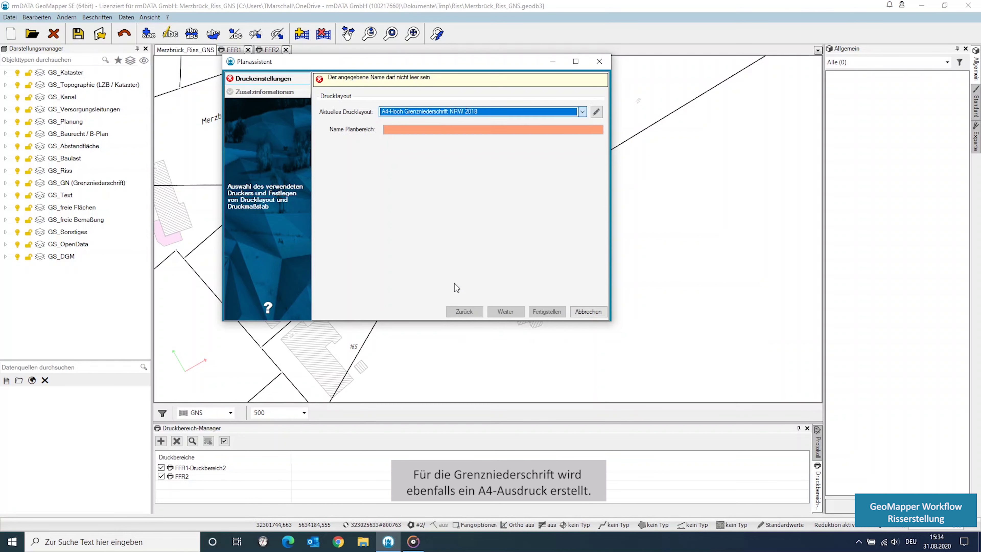
pyautogui.click(410, 130)
pyautogui.write('GNS')
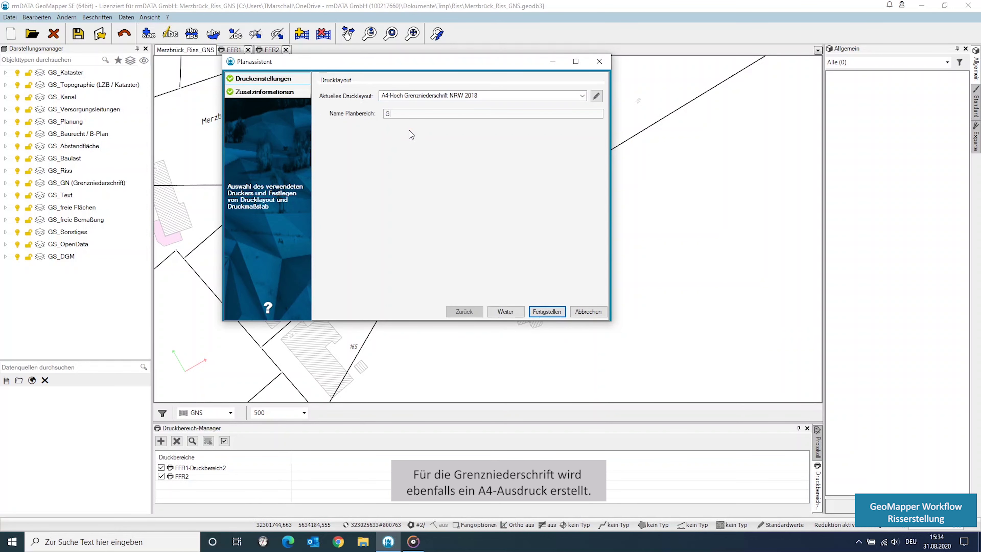
pyautogui.press('Return')
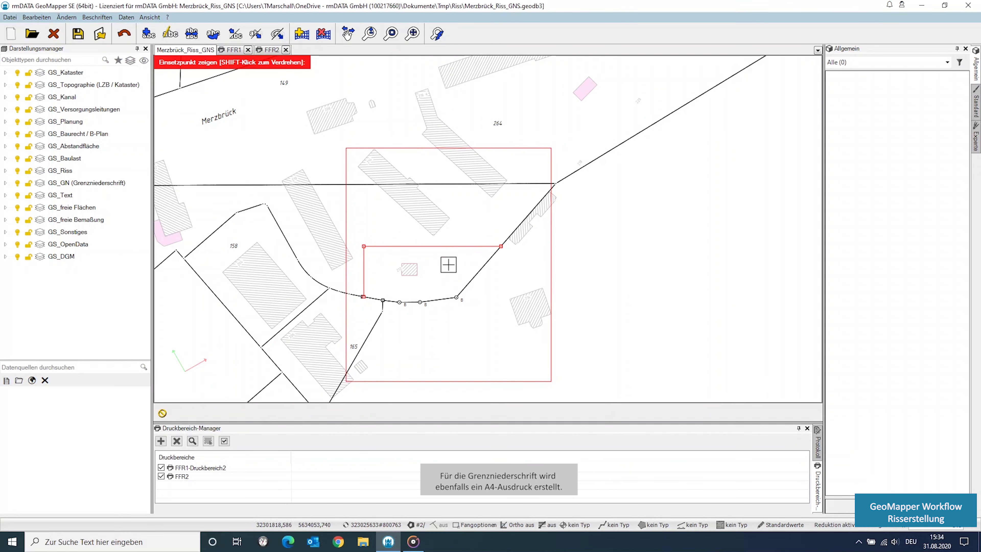
pyautogui.click(448, 264)
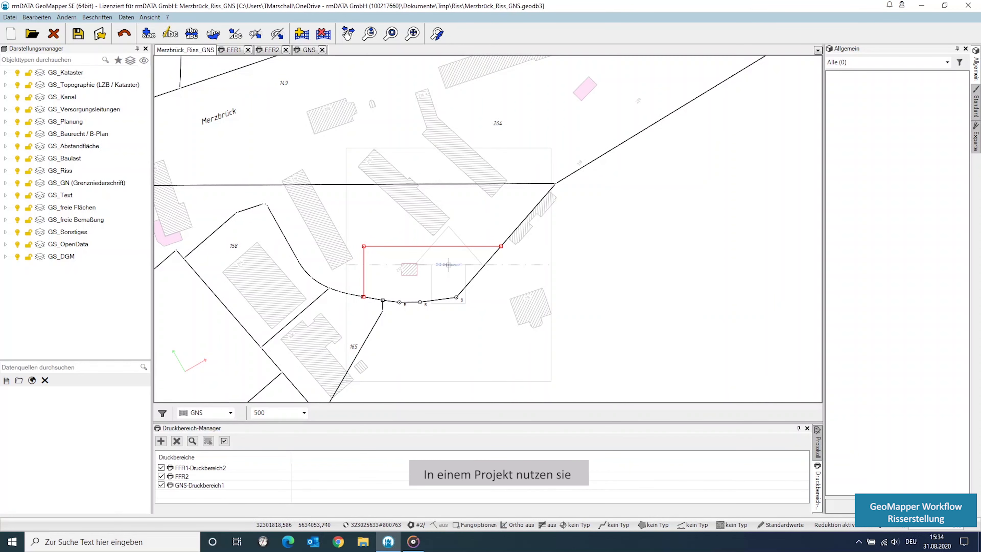
# - Apply the GS_Grenzniederschrift_Ausgabe filter to the GNS layout and check its page settings
pyautogui.click(309, 50)
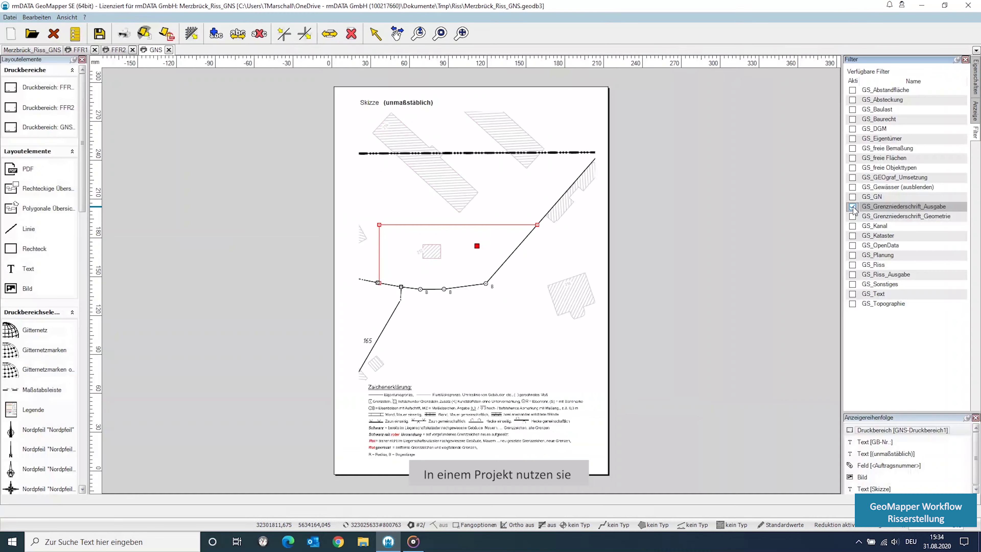
pyautogui.click(853, 206)
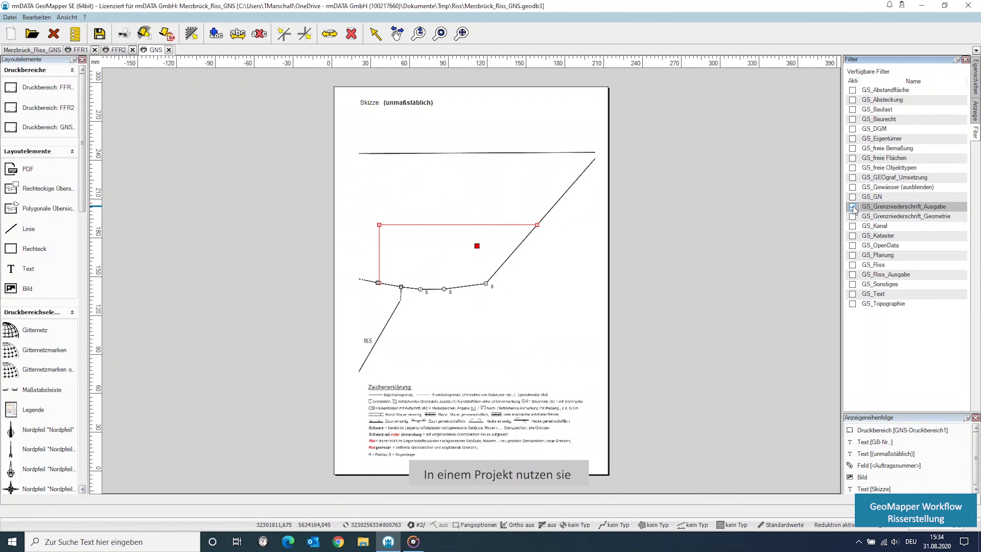
pyautogui.click(503, 175)
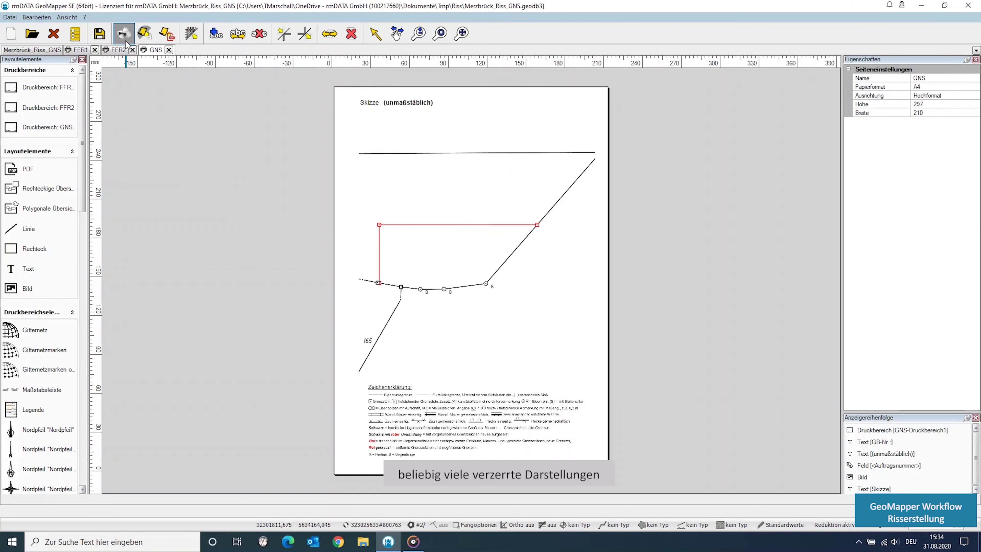
# - Review the FFR2 and FFR1 layouts, then return to the Merzbrück_Riss_GNS map
pyautogui.click(121, 52)
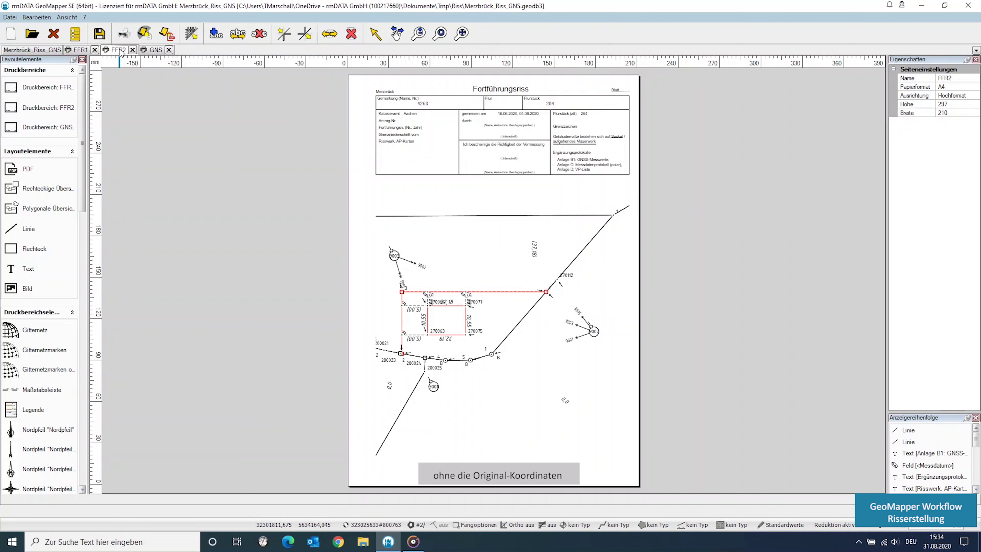
pyautogui.click(80, 50)
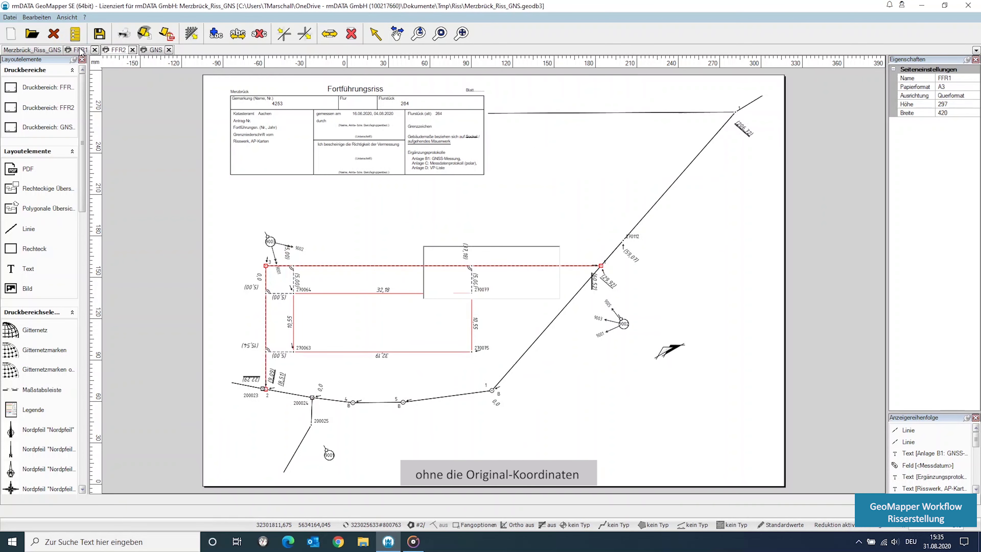
pyautogui.click(42, 50)
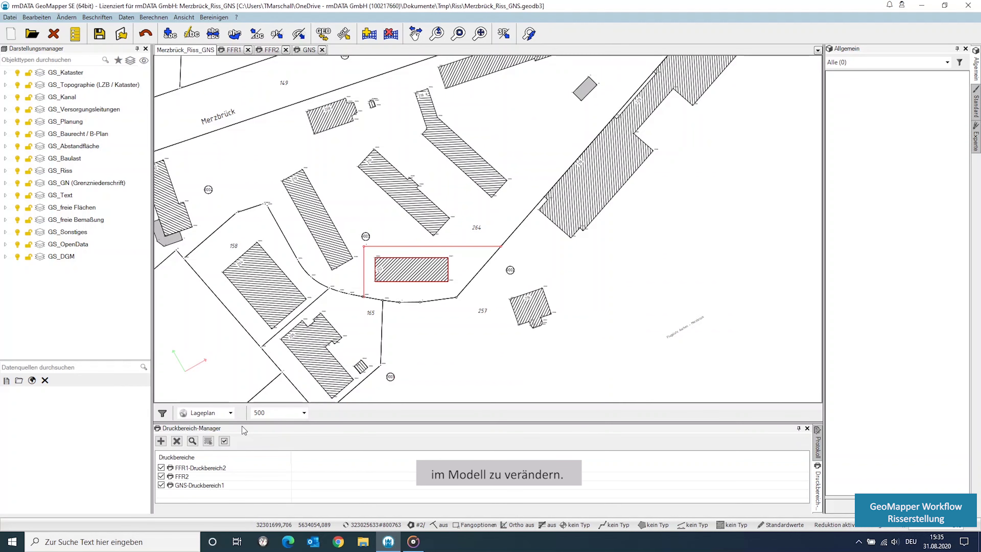
pyautogui.click(242, 426)
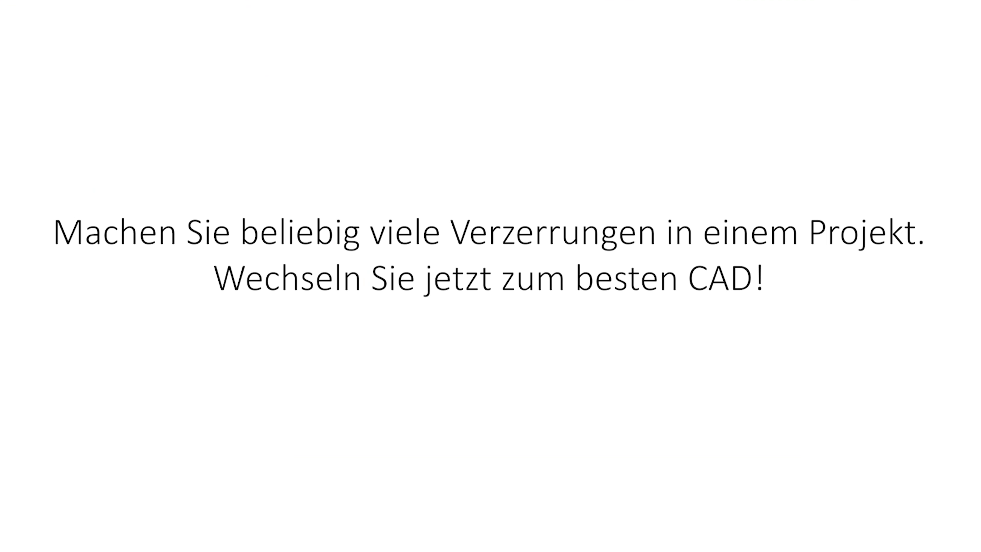